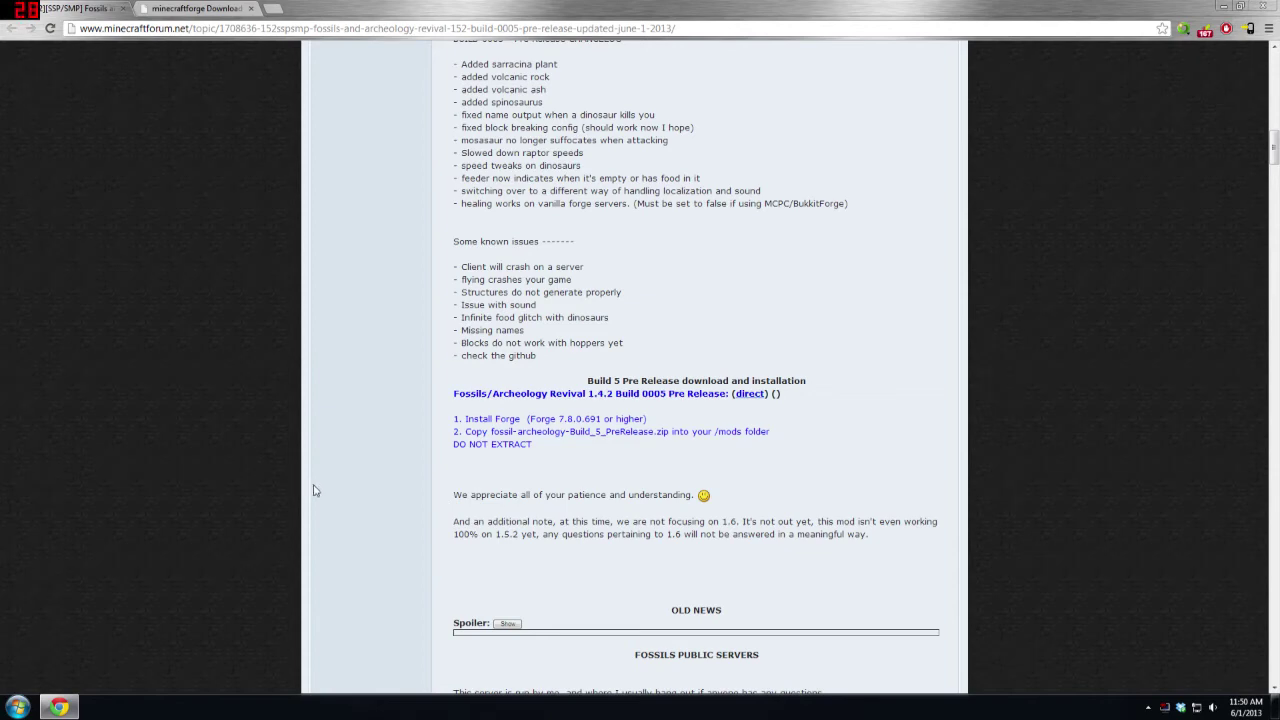
Step: Read the Fossils and Archeology Revival Build 0005 pre-release notes, changelog, known issues and installation instructions
scroll(303, 499, "up", 4)
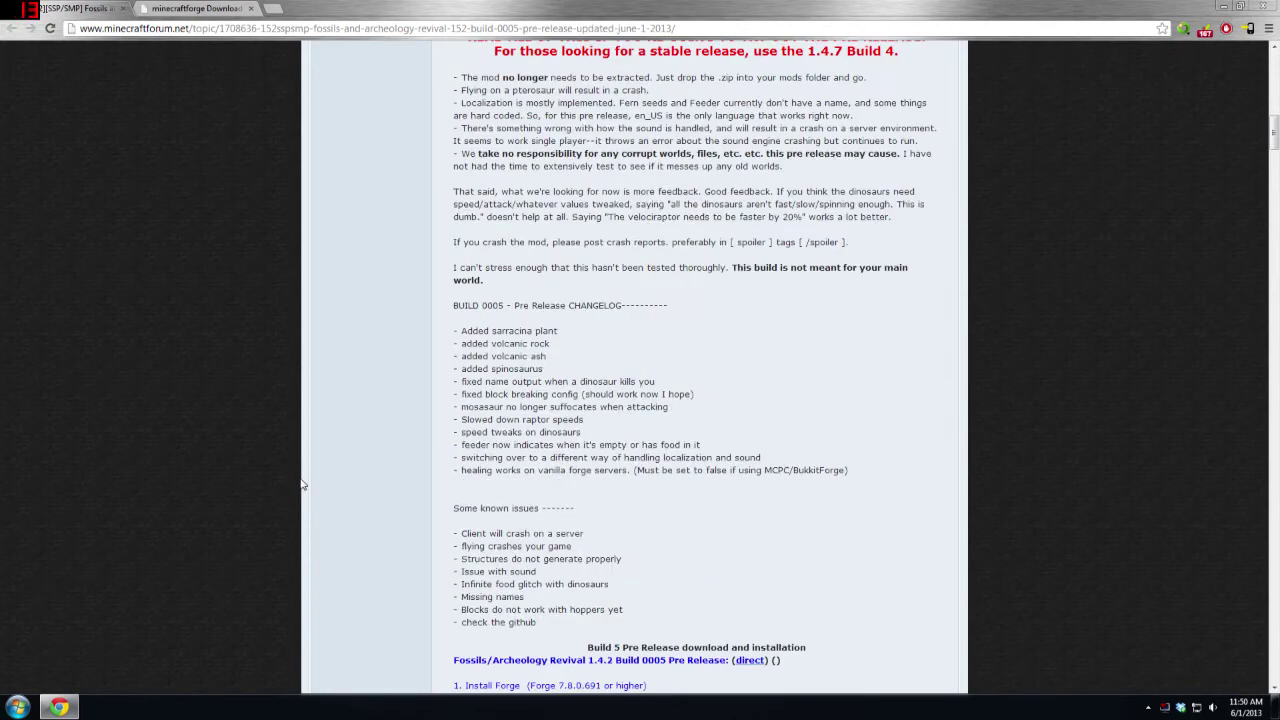
scroll(303, 484, "up", 1)
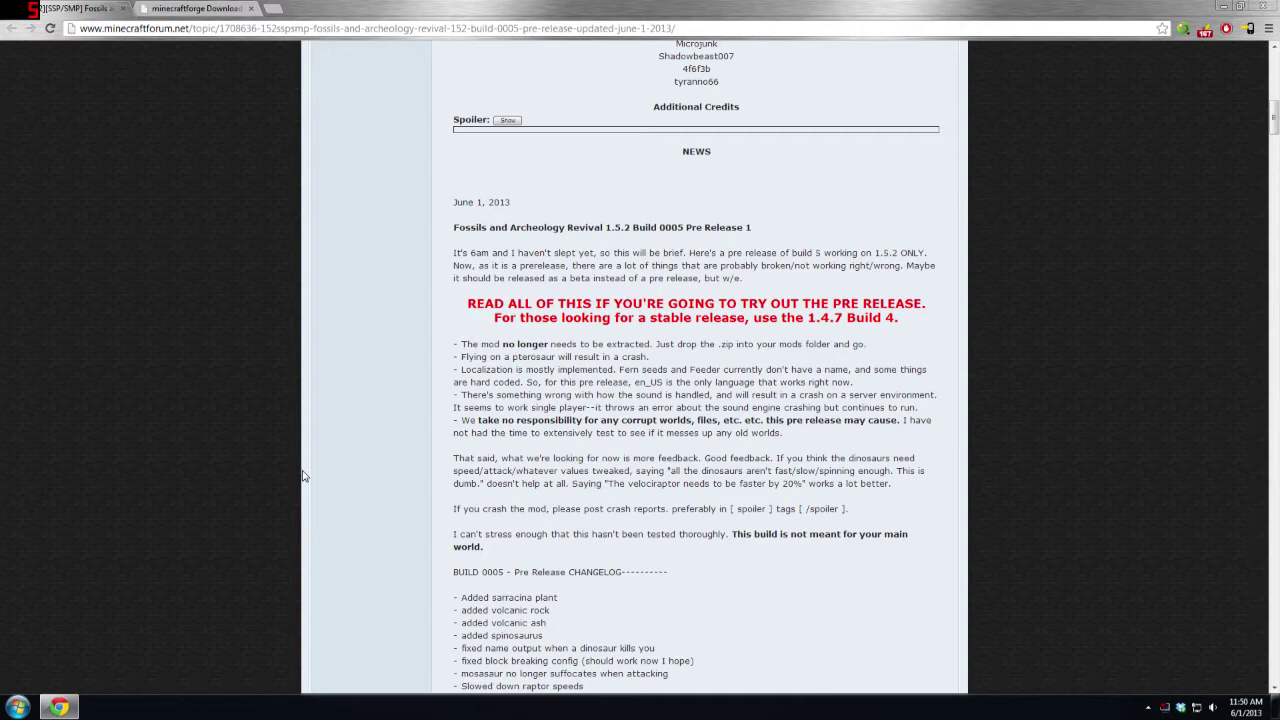
scroll(338, 487, "up", 1)
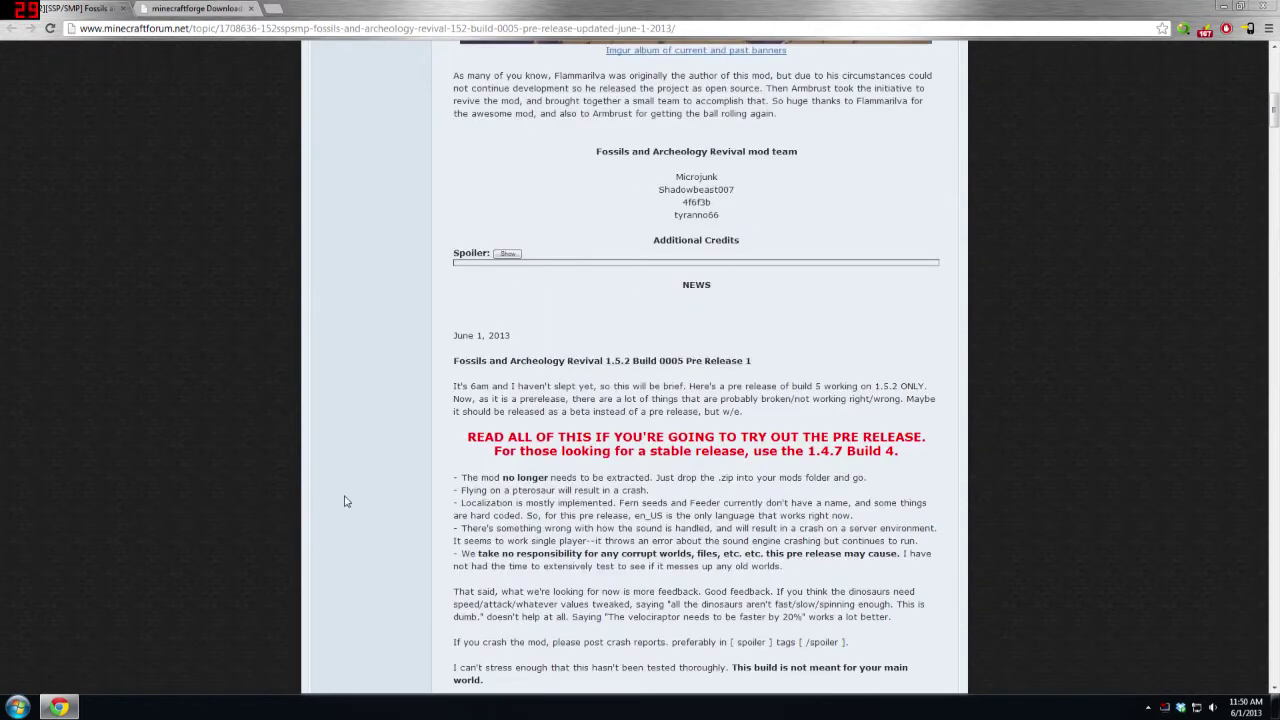
scroll(346, 499, "up", 2)
scroll(347, 503, "down", 5)
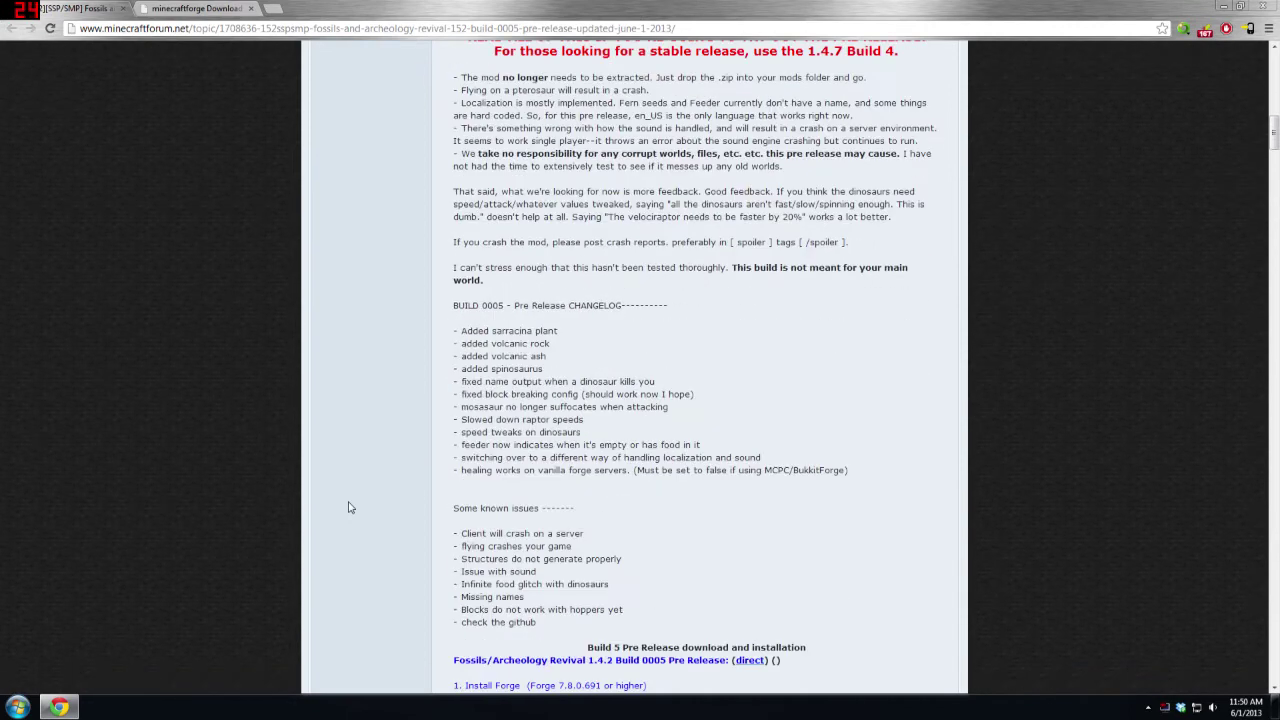
scroll(349, 507, "down", 2)
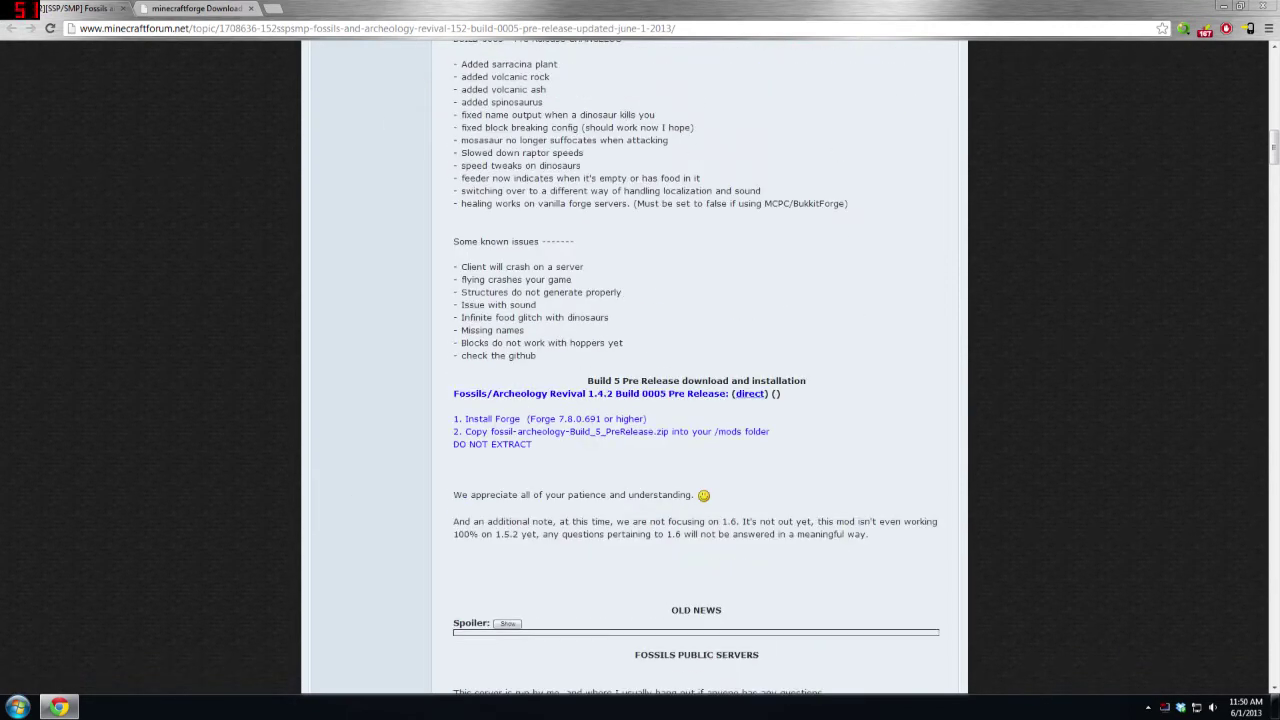
scroll(843, 336, "up", 5)
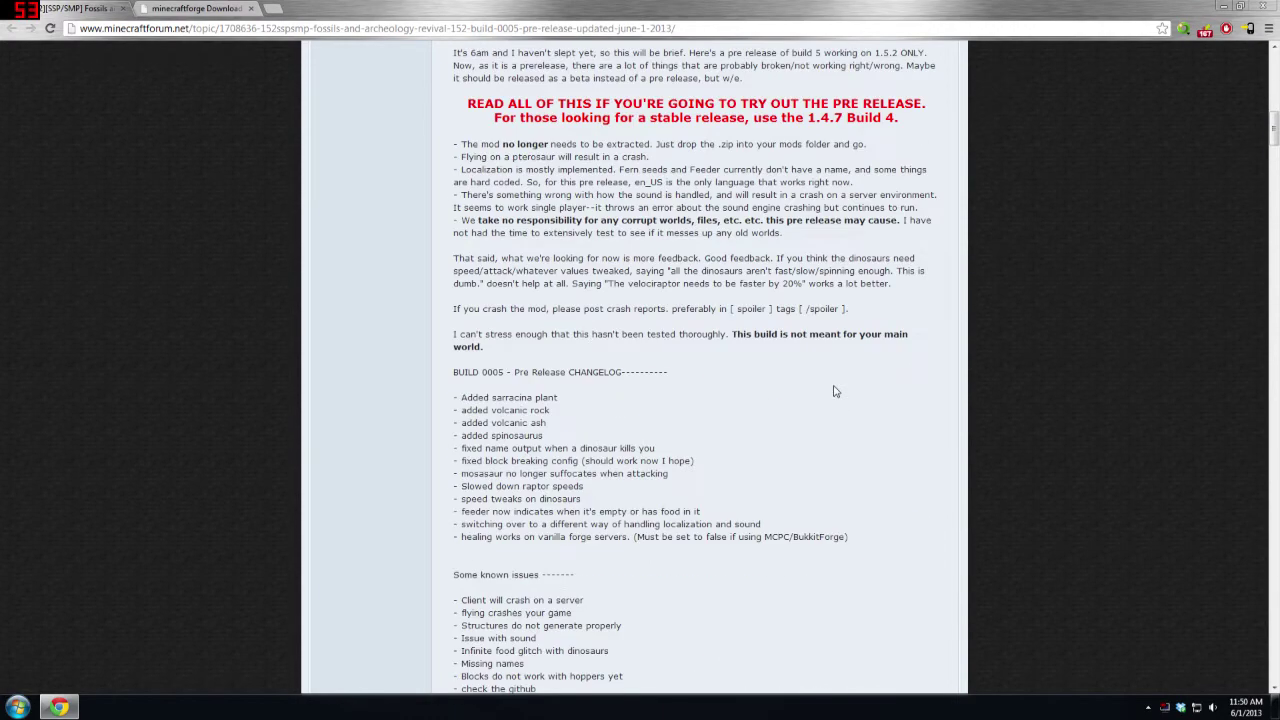
scroll(834, 391, "down", 4)
scroll(458, 342, "down", 2)
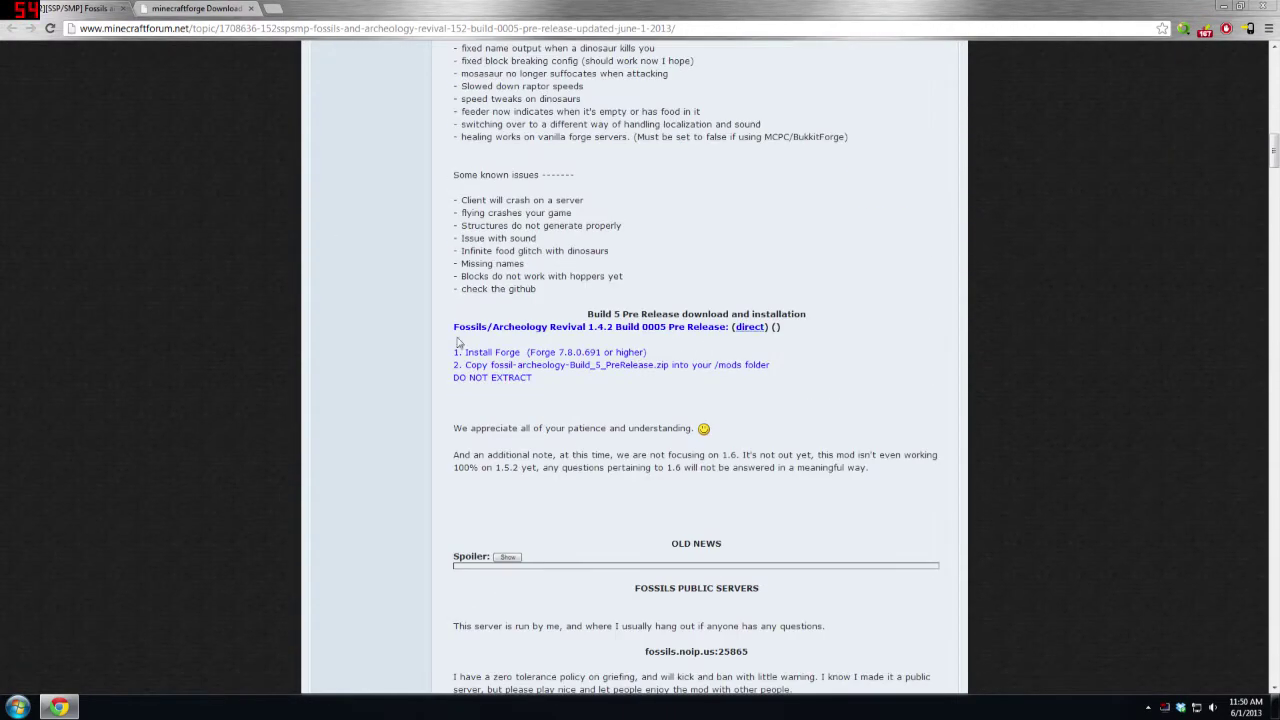
Step: Download fossil-archeology-Build_5_PreRelease.zip through the direct link, and request the universal package of Forge build 7.8.0.716 for Minecraft 1.5.2
left_click(750, 330)
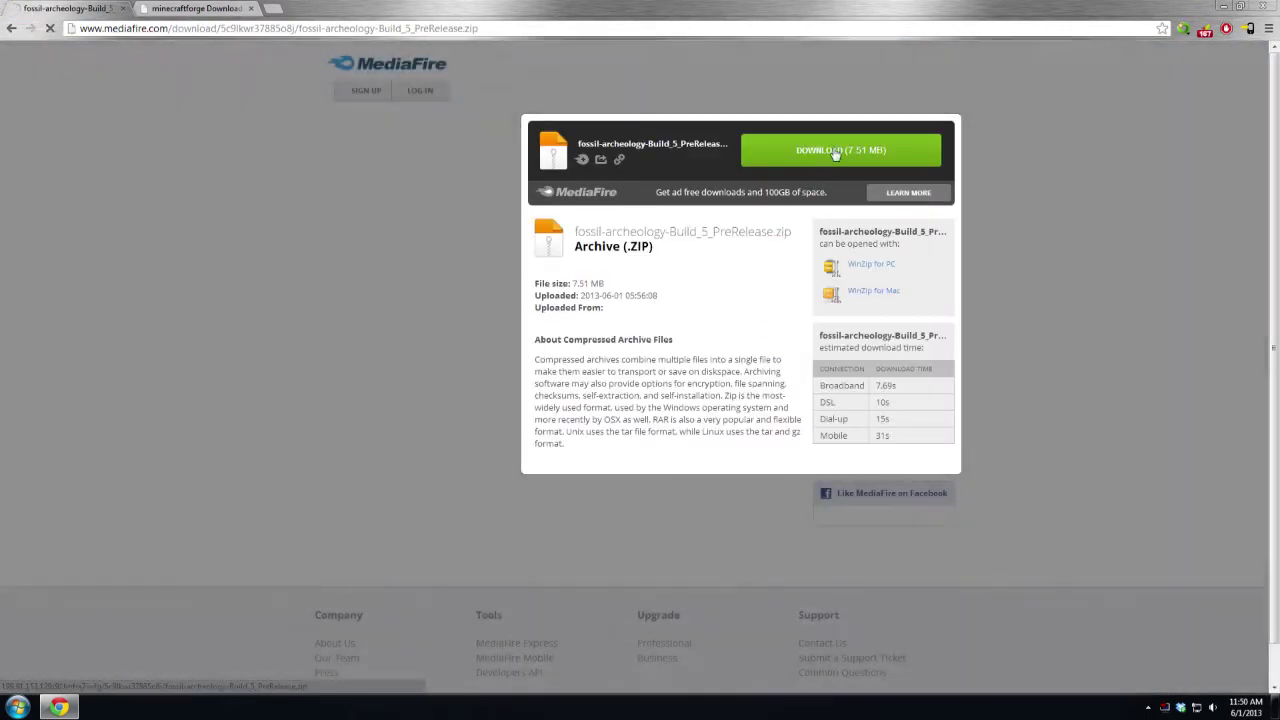
left_click(835, 153)
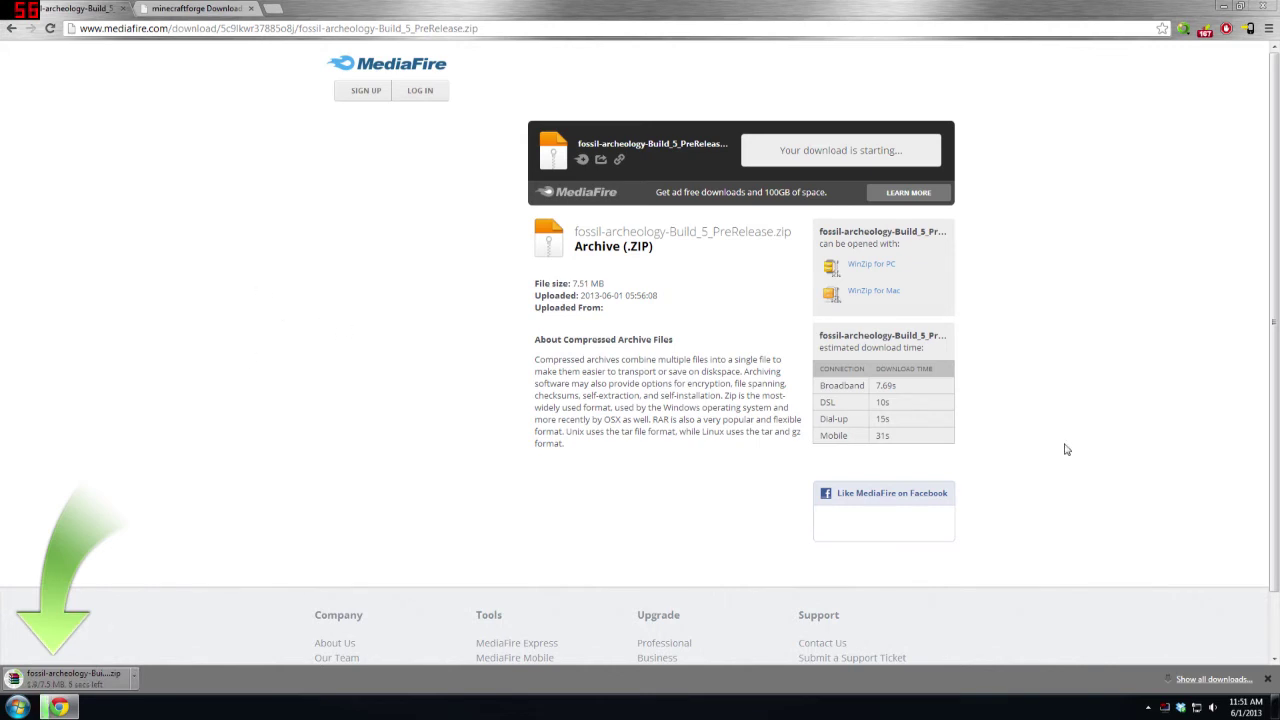
left_click(199, 8)
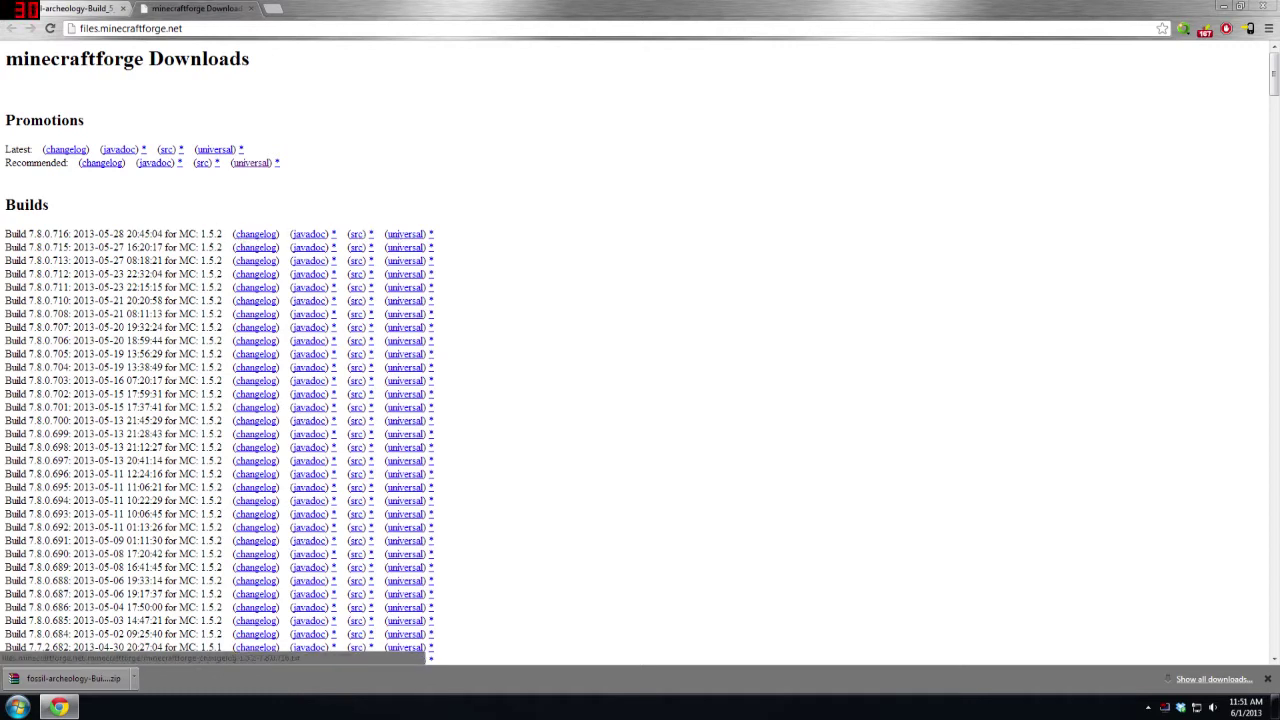
left_click(407, 234)
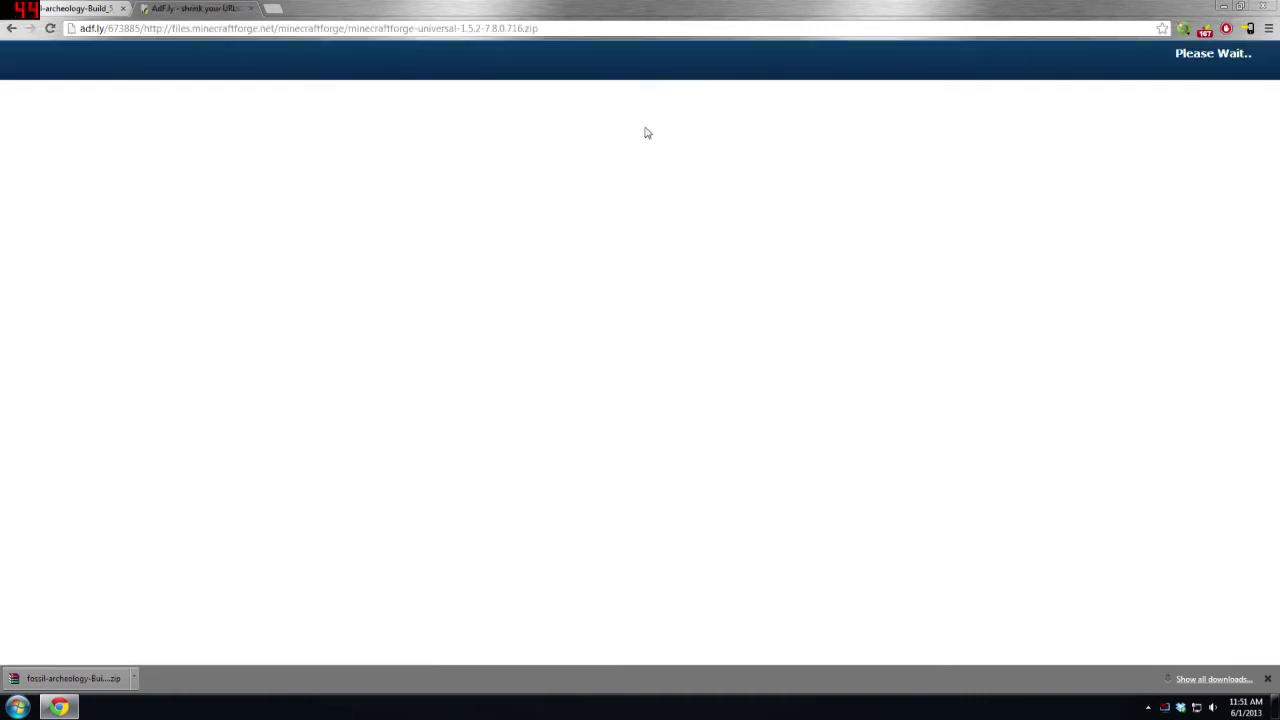
Step: Open the Minecraft Launcher, force a game update in its options and log in with the saved account
key("super")
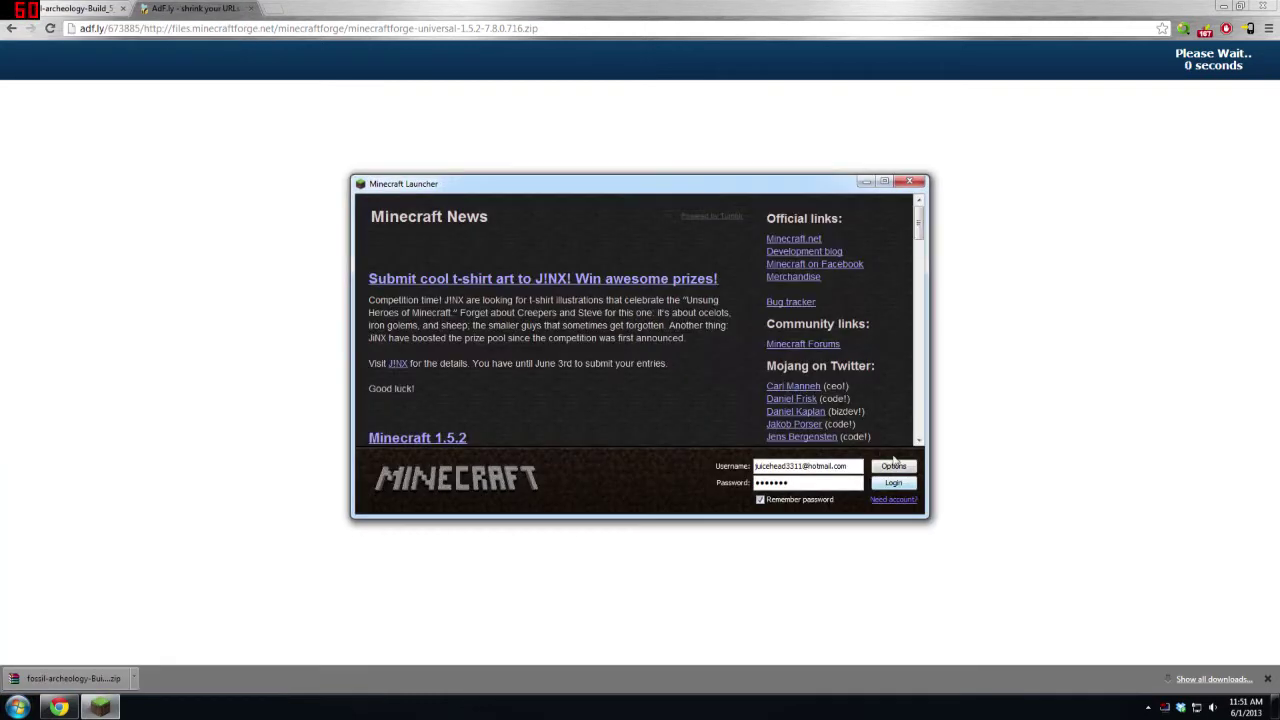
left_click(895, 467)
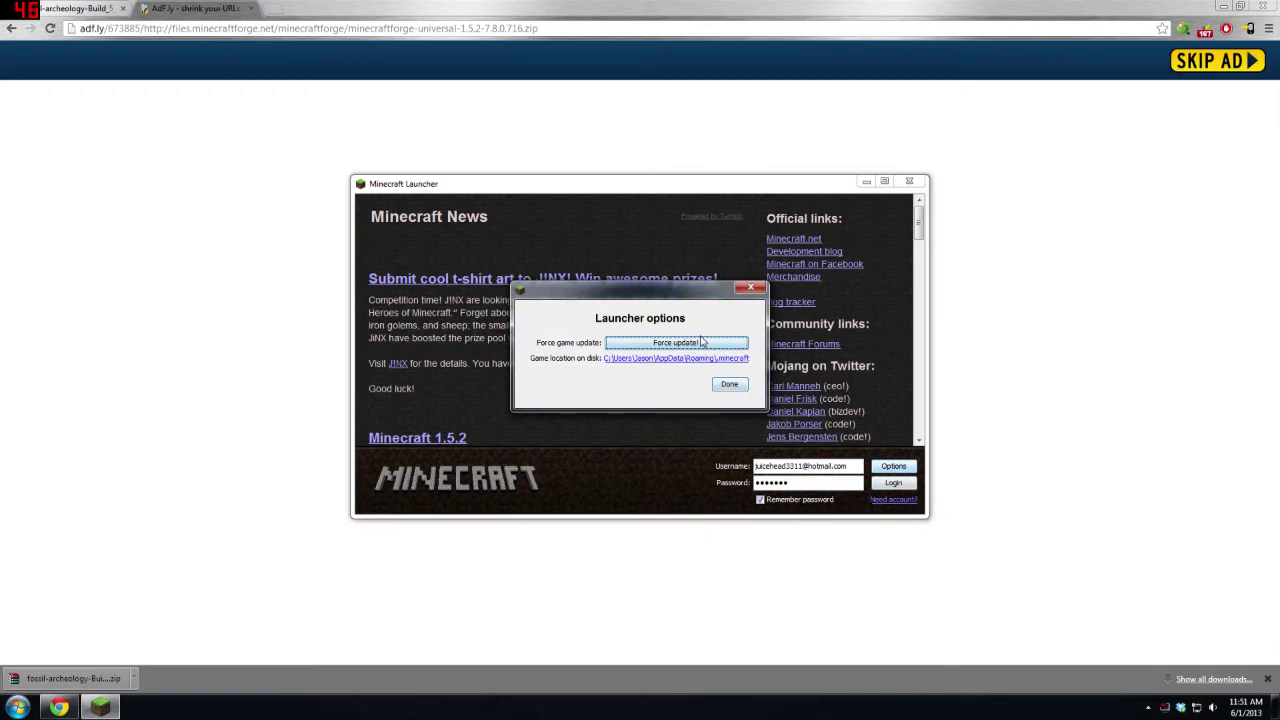
left_click(703, 344)
left_click(729, 384)
left_click(895, 484)
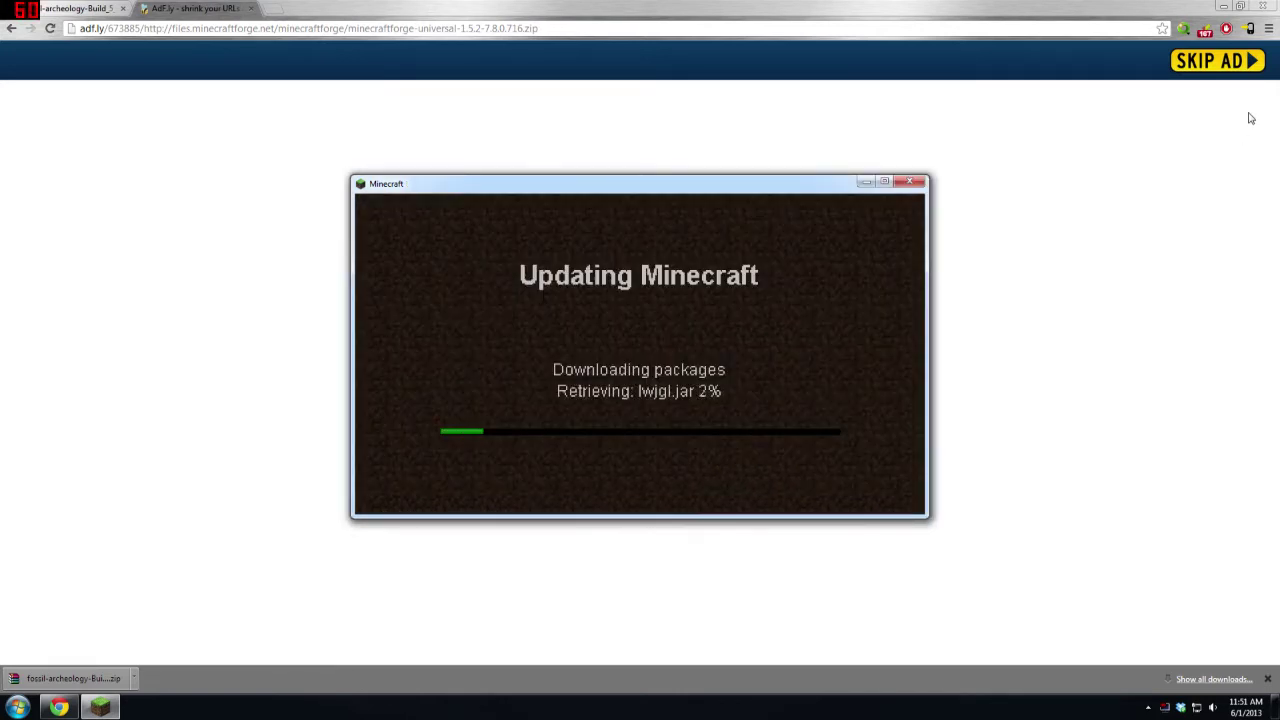
Step: Skip the ad to download the Forge zip, and show the downloaded files in their folder
left_click(1217, 62)
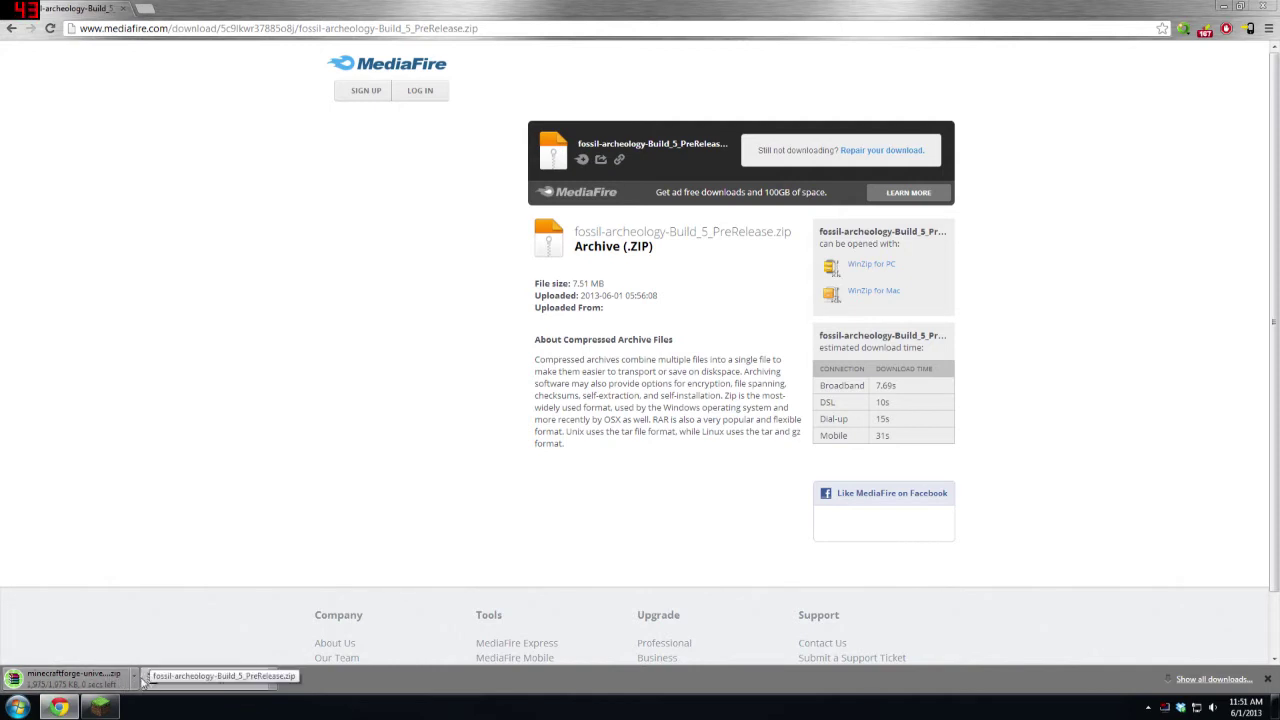
right_click(143, 679)
left_click(178, 623)
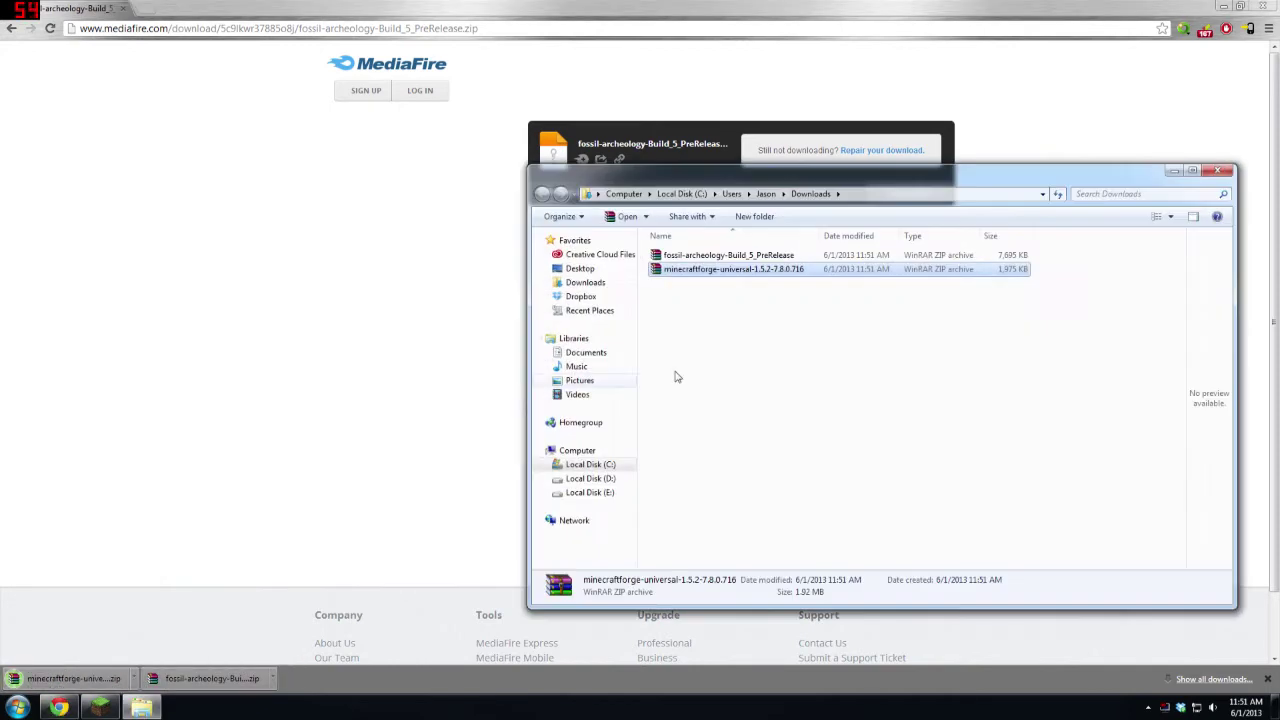
left_click(726, 360)
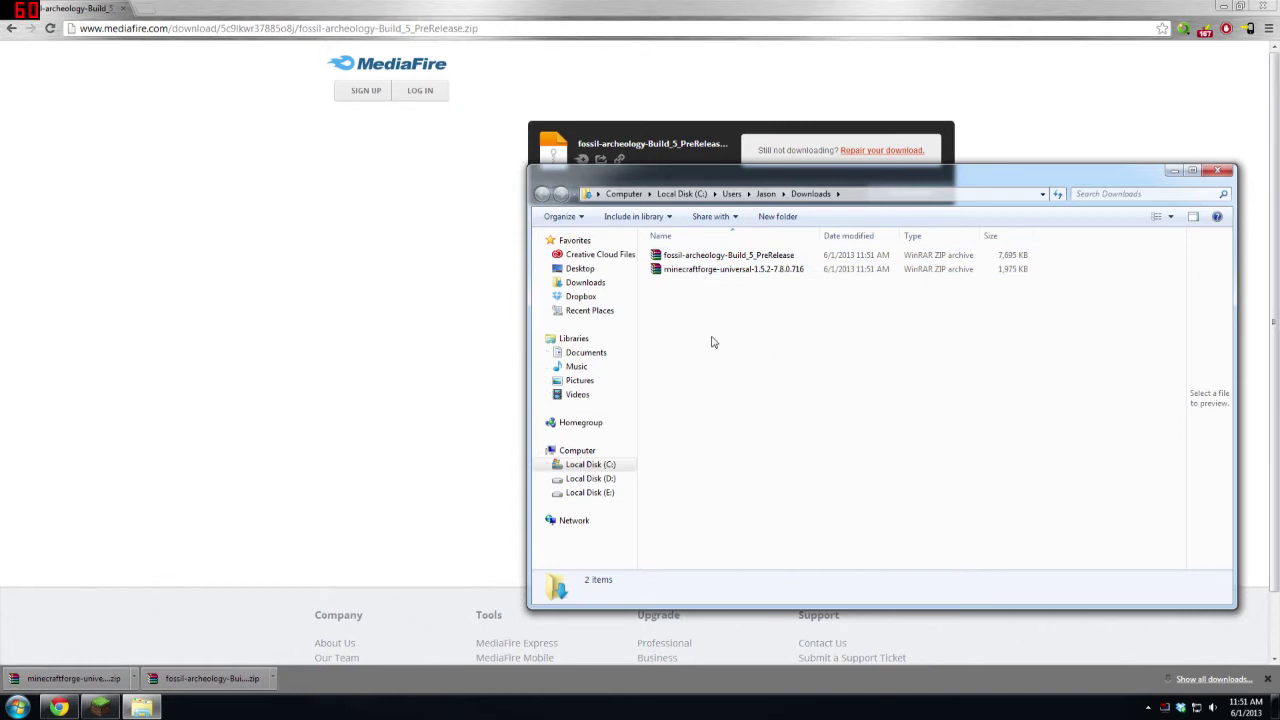
Step: Use the Run dialog to open %appdata%, and go to the bin folder inside .minecraft
left_click(18, 707)
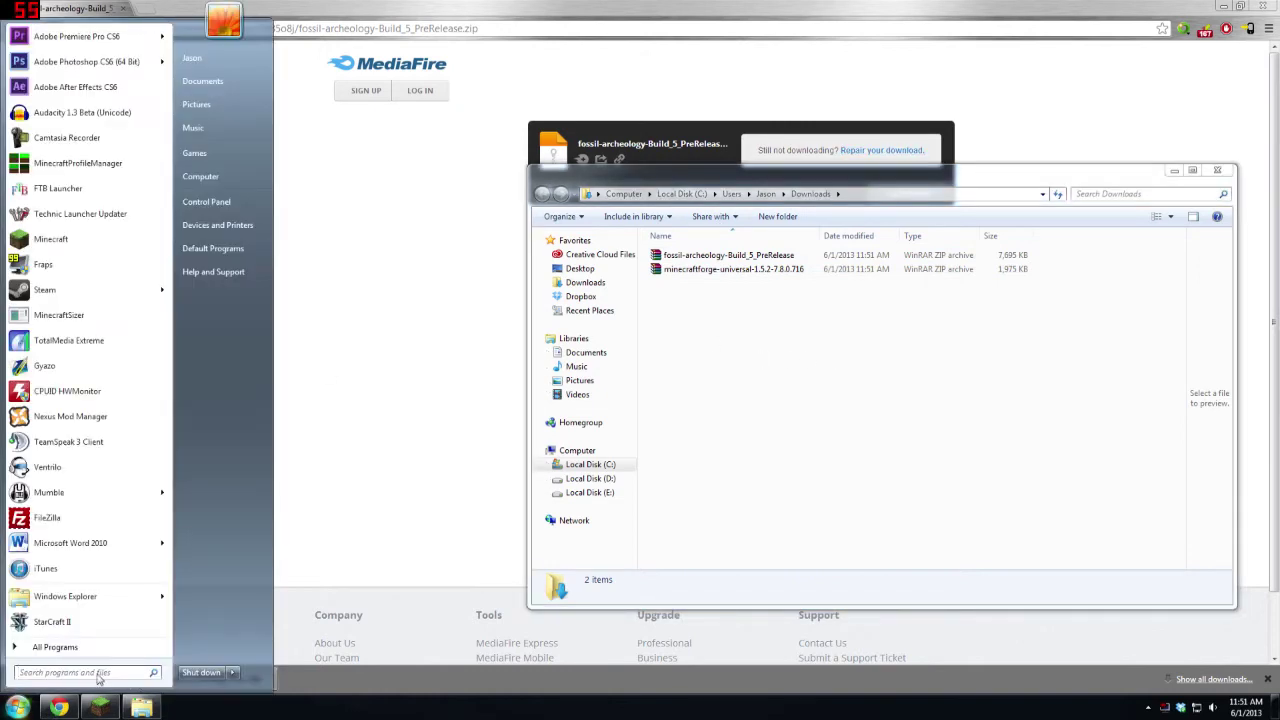
type("run")
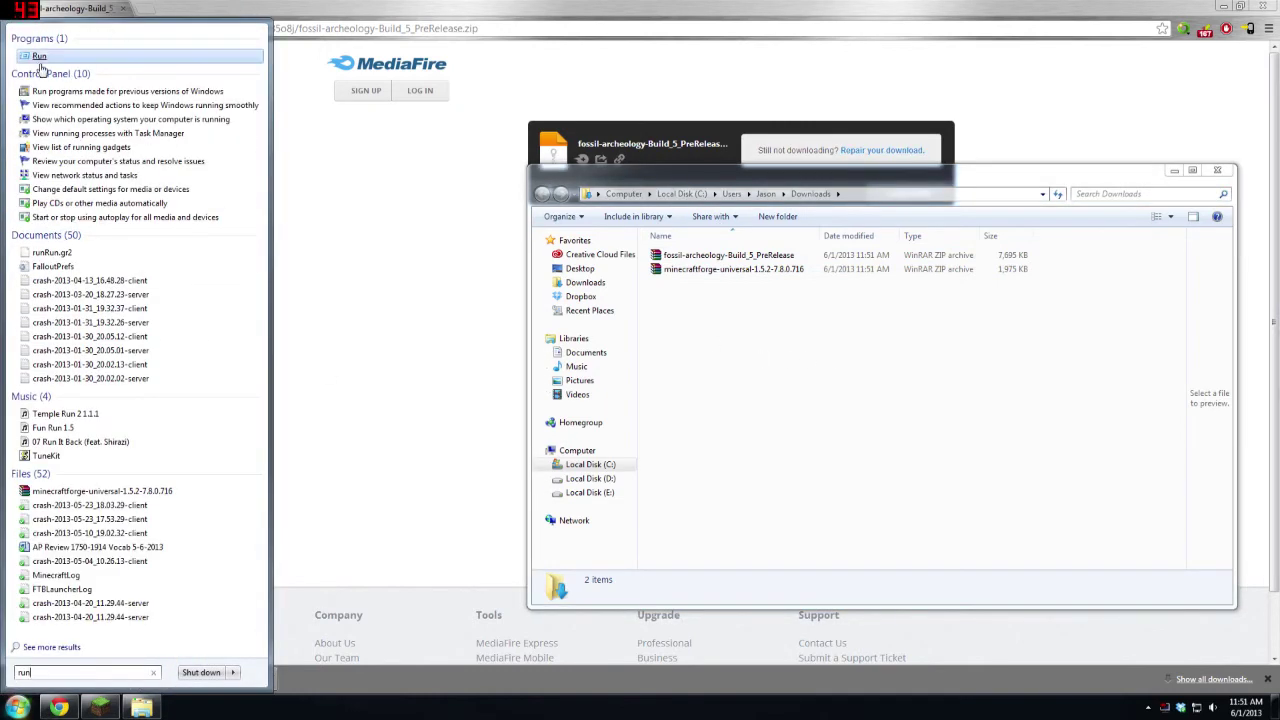
left_click(38, 57)
left_click(95, 622)
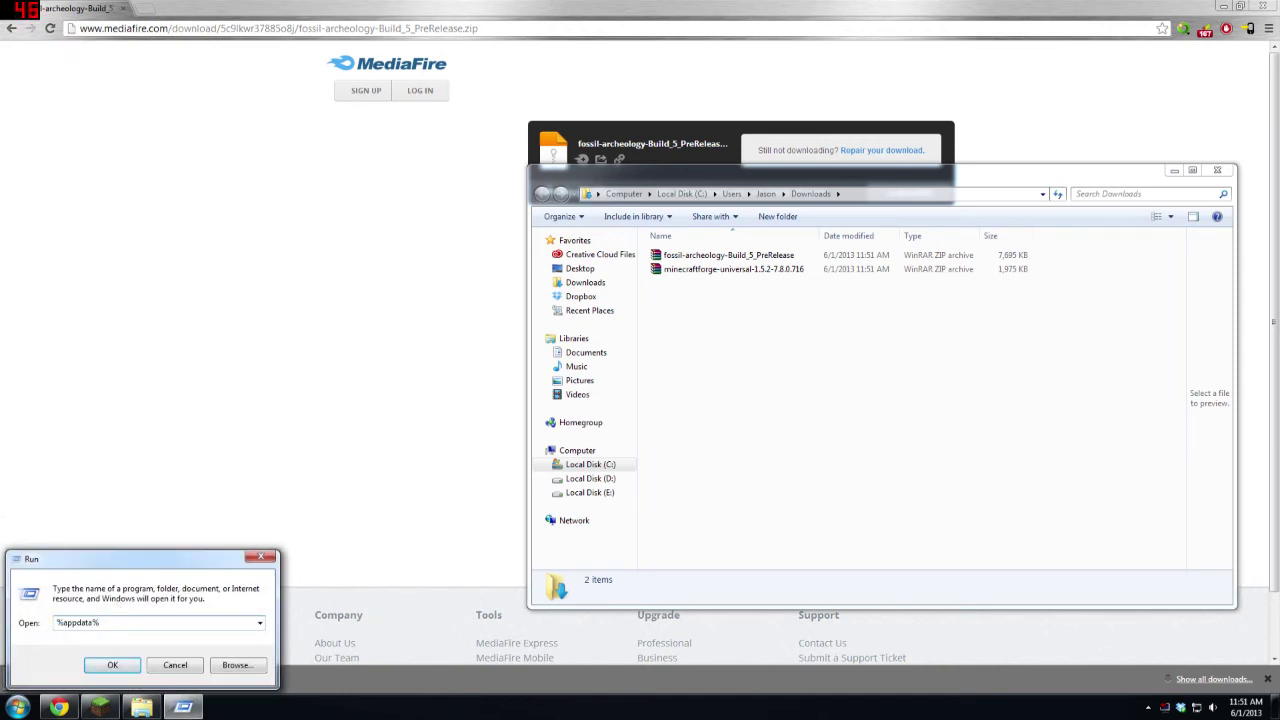
left_click(120, 668)
double_click(726, 277)
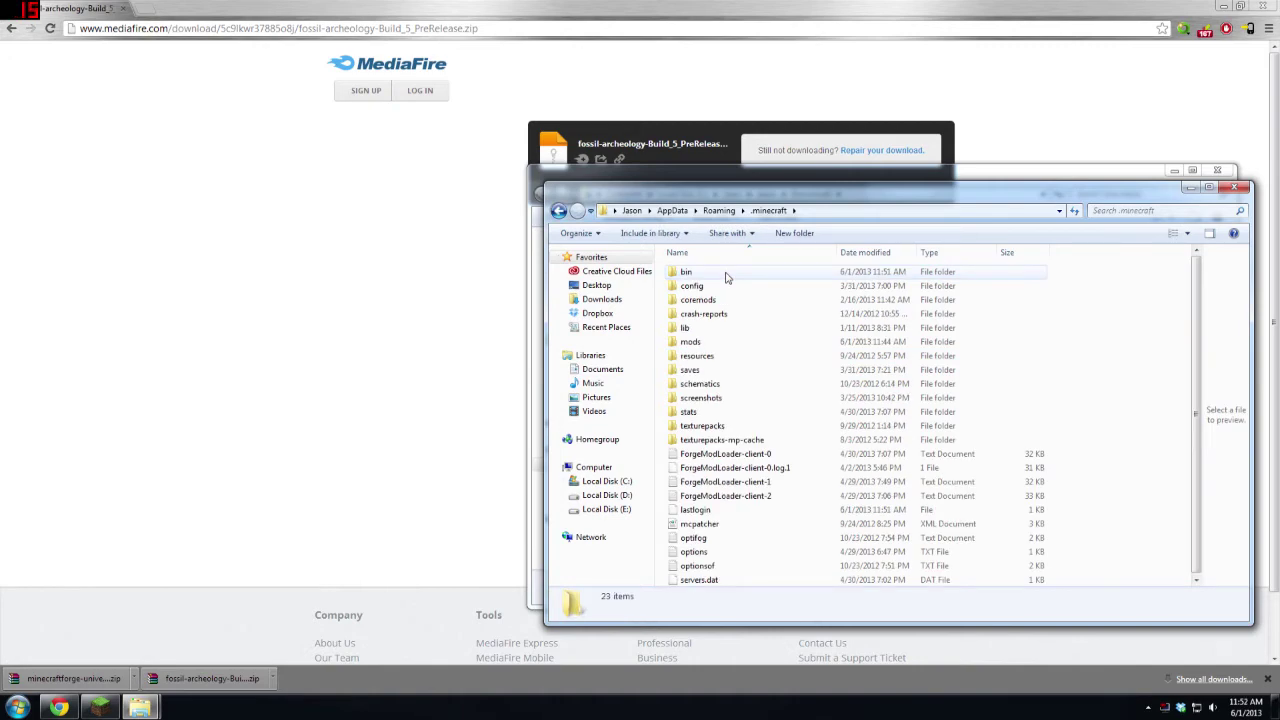
double_click(727, 277)
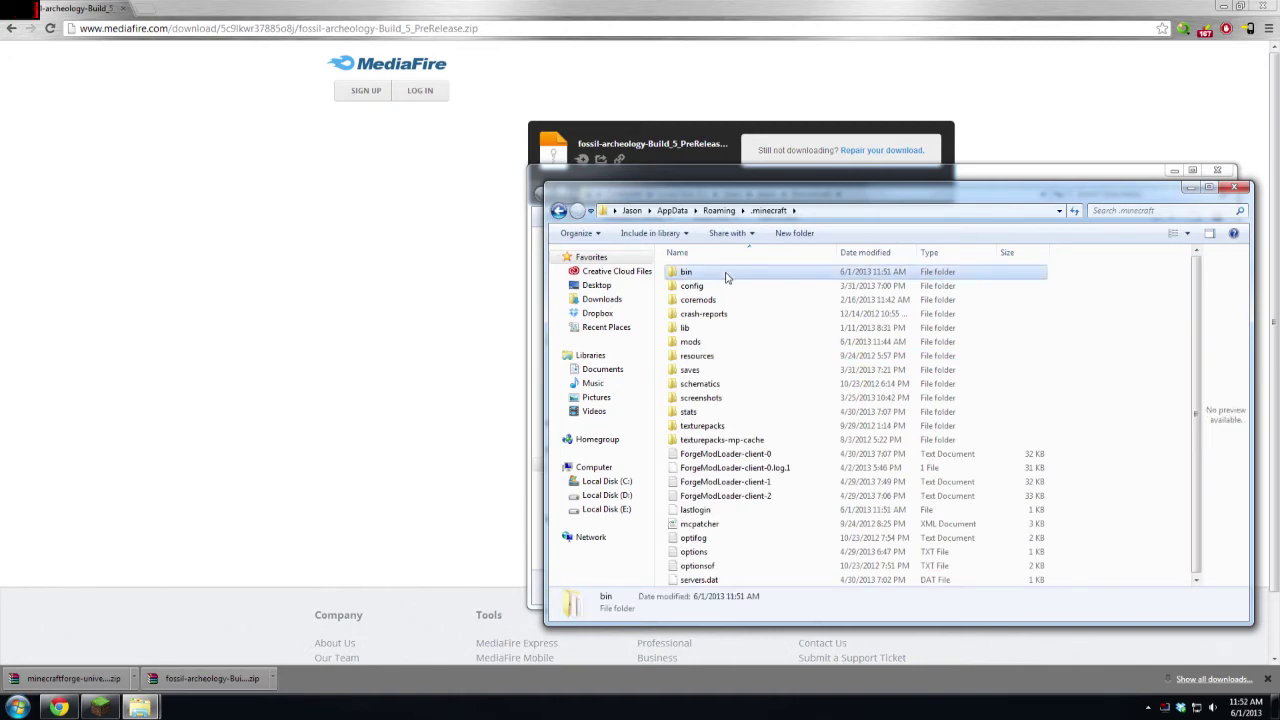
left_click(86, 709)
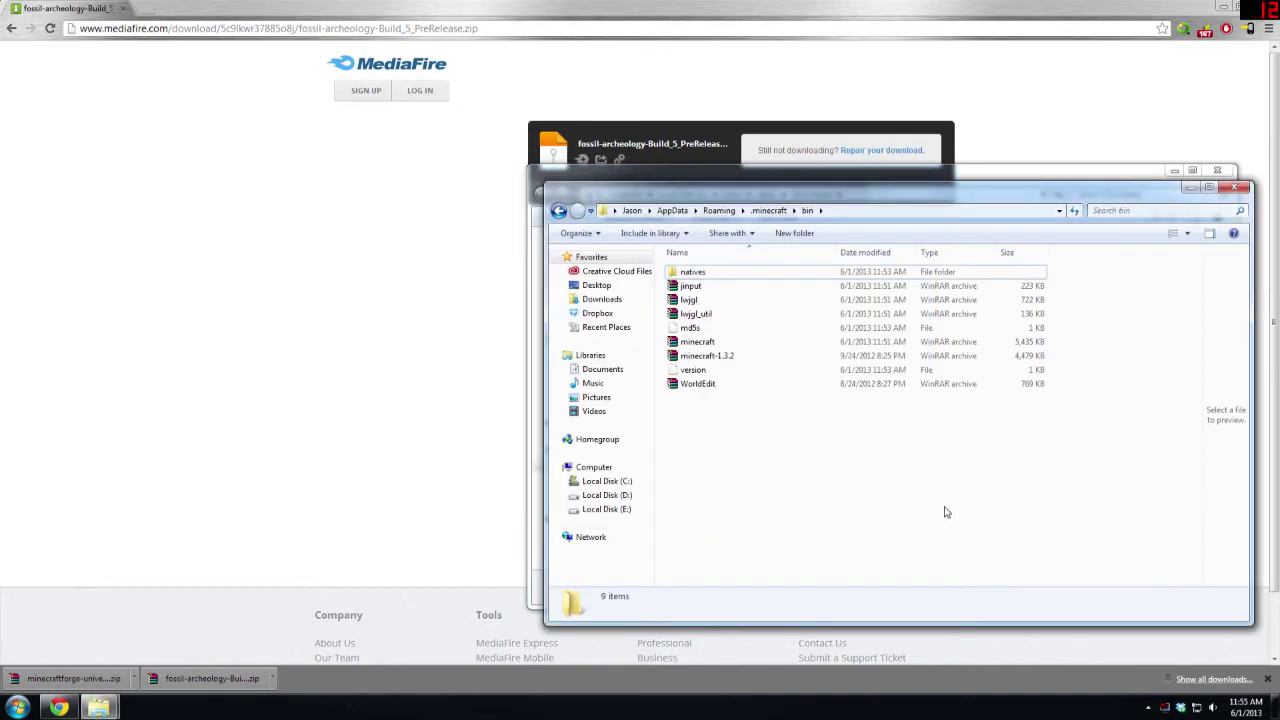
Step: Open the minecraft jar from the bin folder in WinRAR and delete its META-INF folder
left_click(701, 345)
right_click(701, 347)
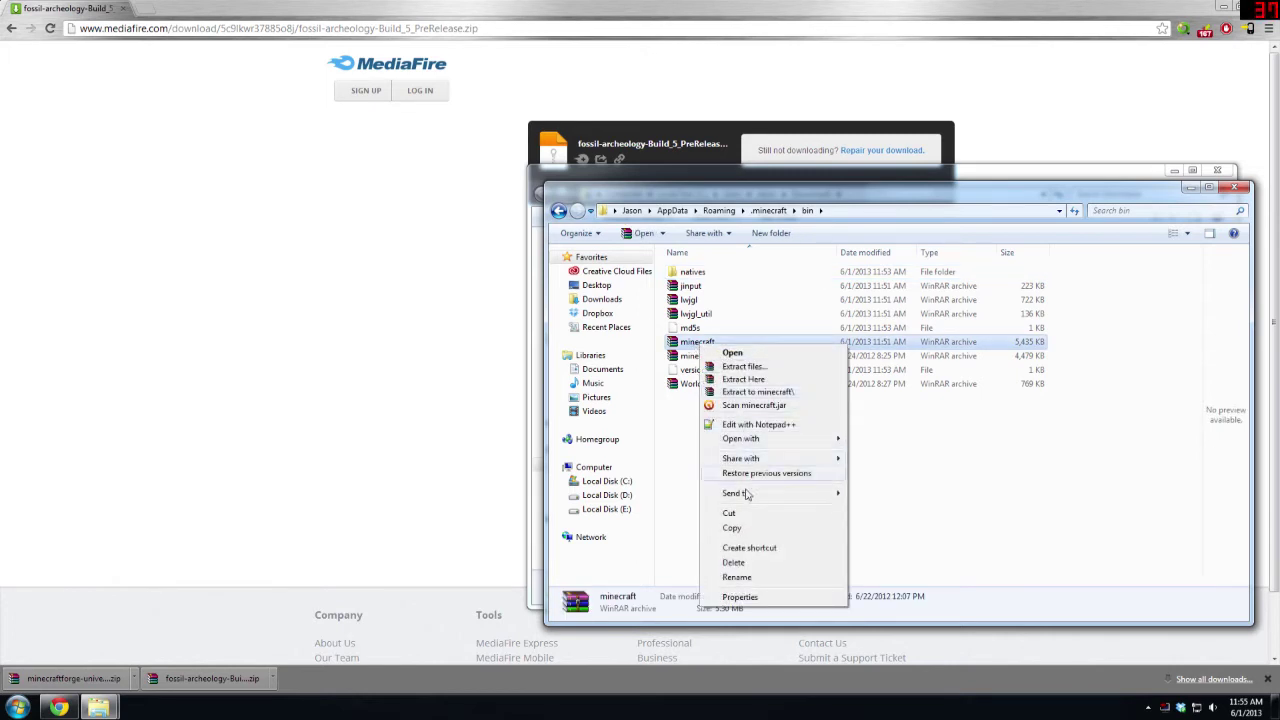
mouse_move(780, 447)
left_click(886, 455)
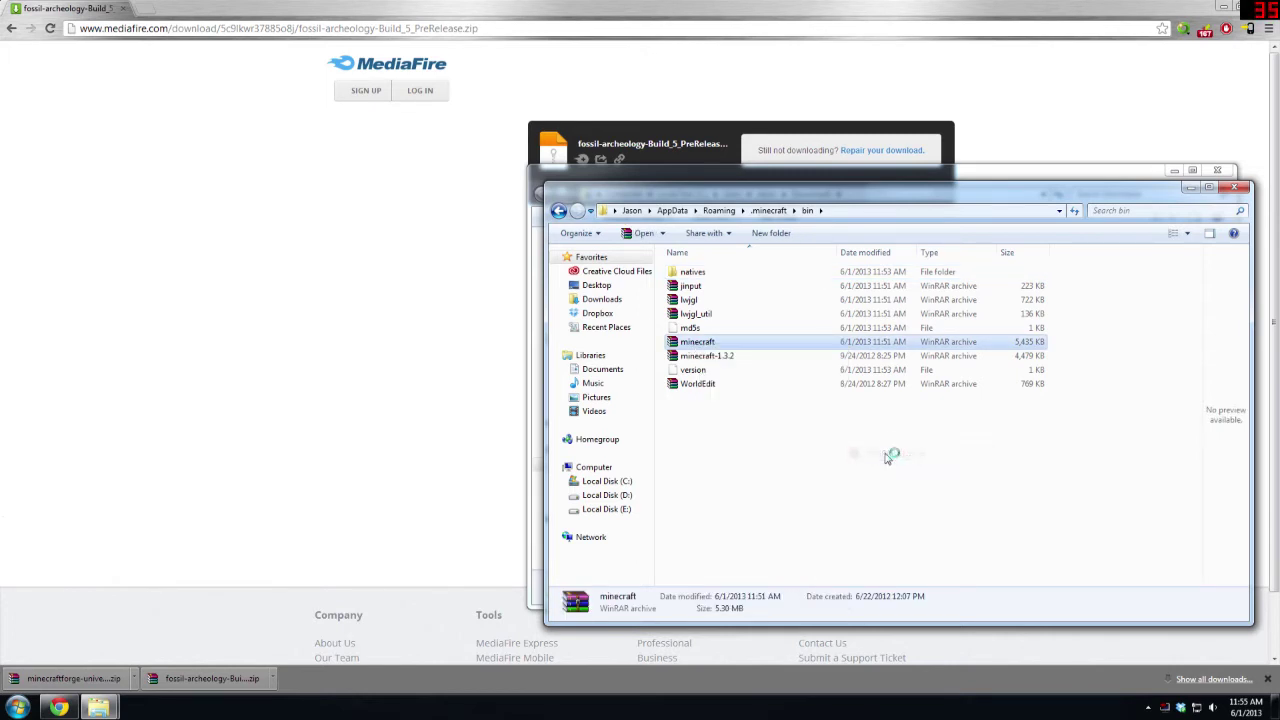
left_click(151, 366)
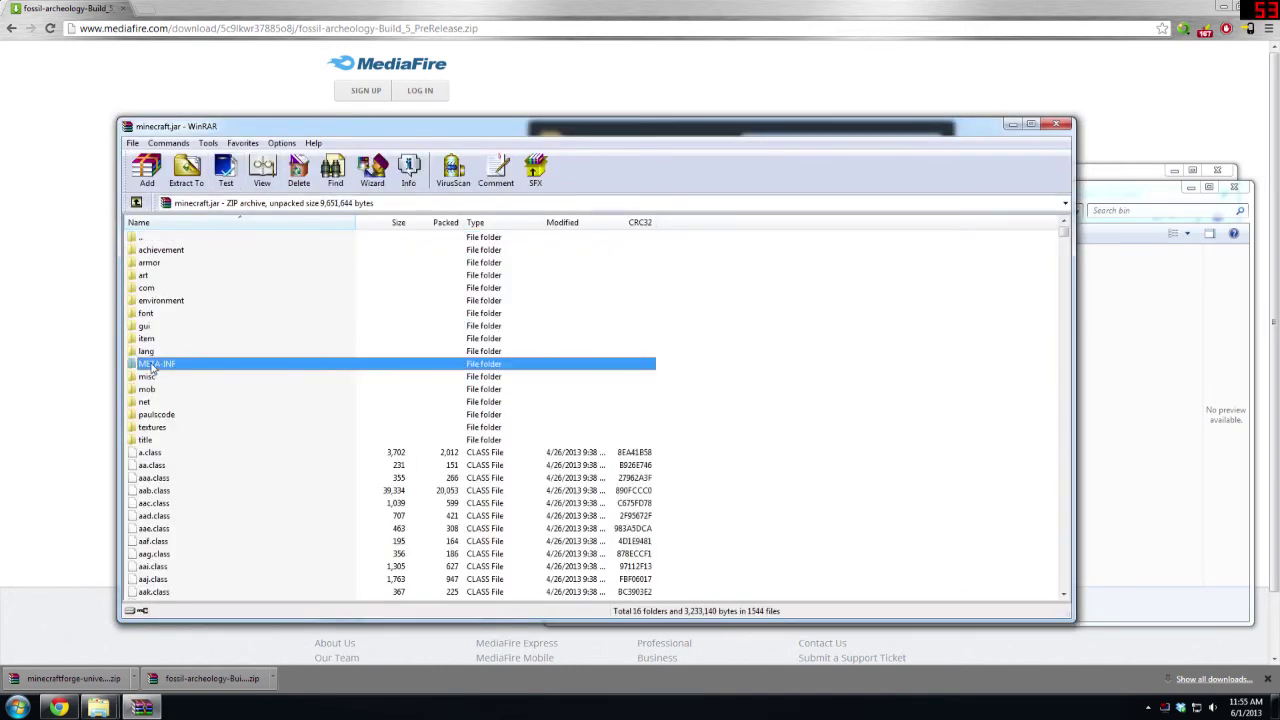
key("Delete")
key("Return")
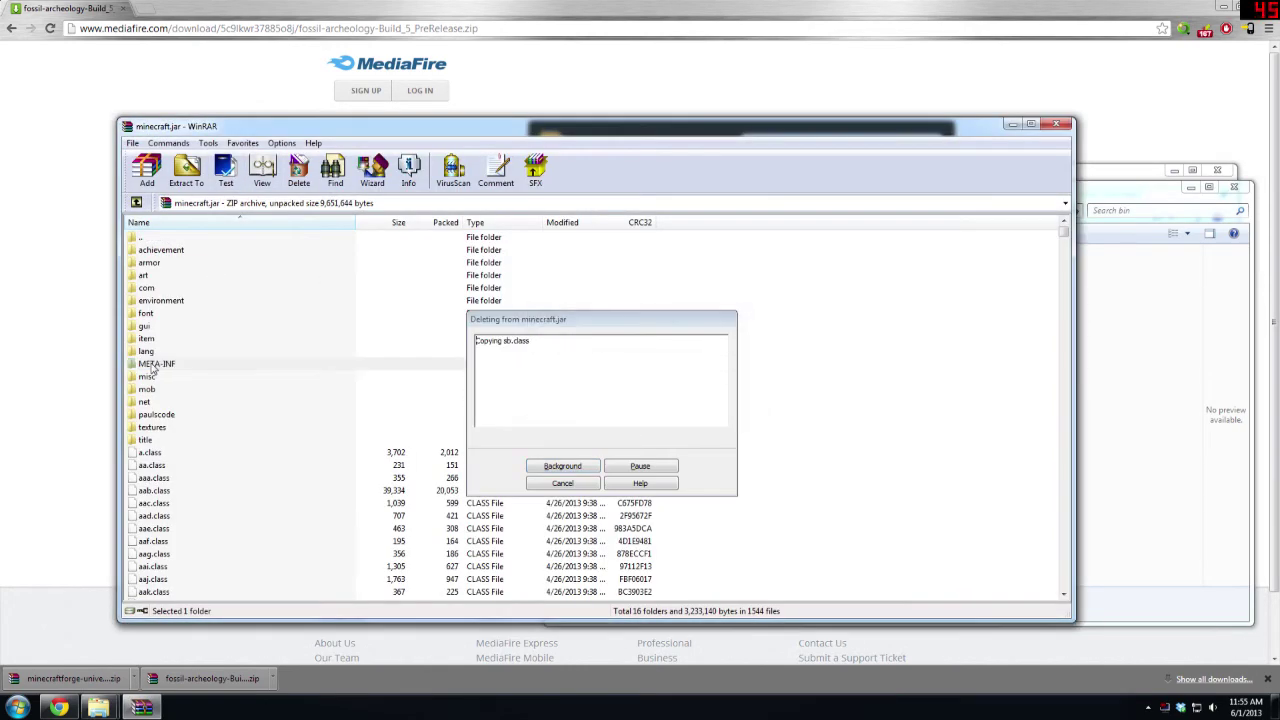
Step: Open minecraftforge-universal-1.5.2-7.8.0.716.zip from the Downloads folder and arrange its window beside the minecraft.jar archive
left_click(1108, 347)
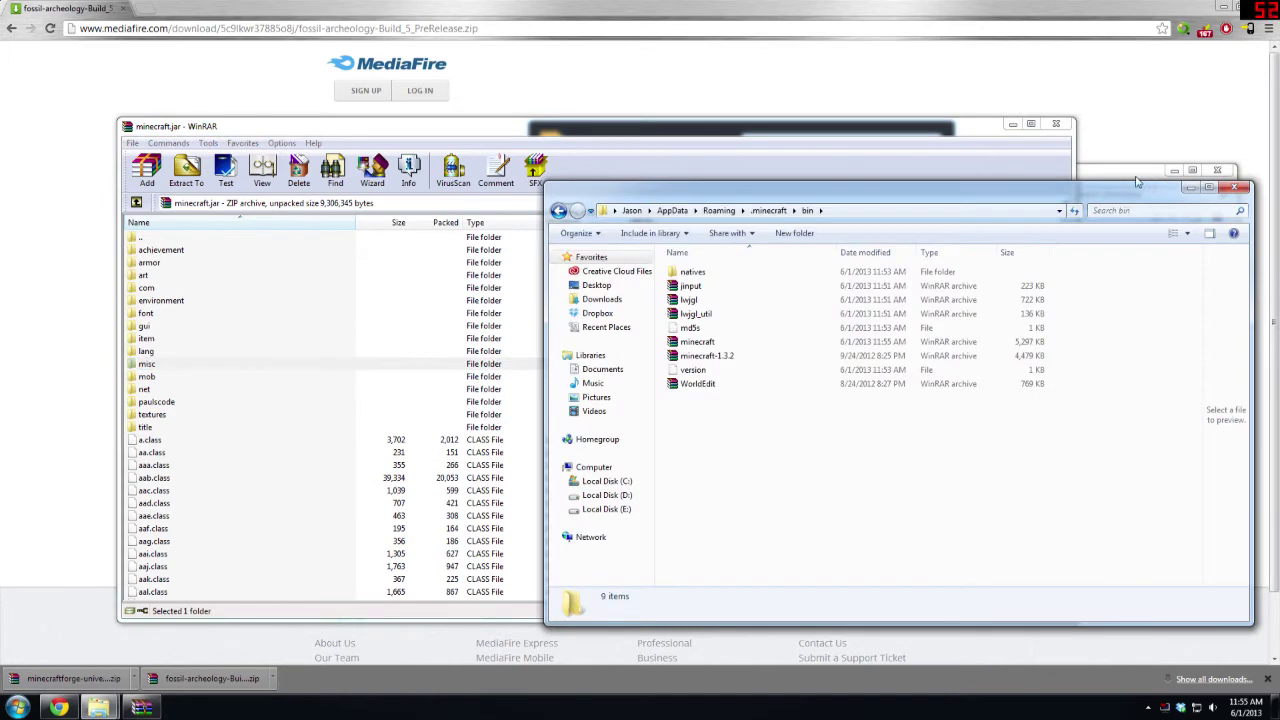
left_click(1138, 178)
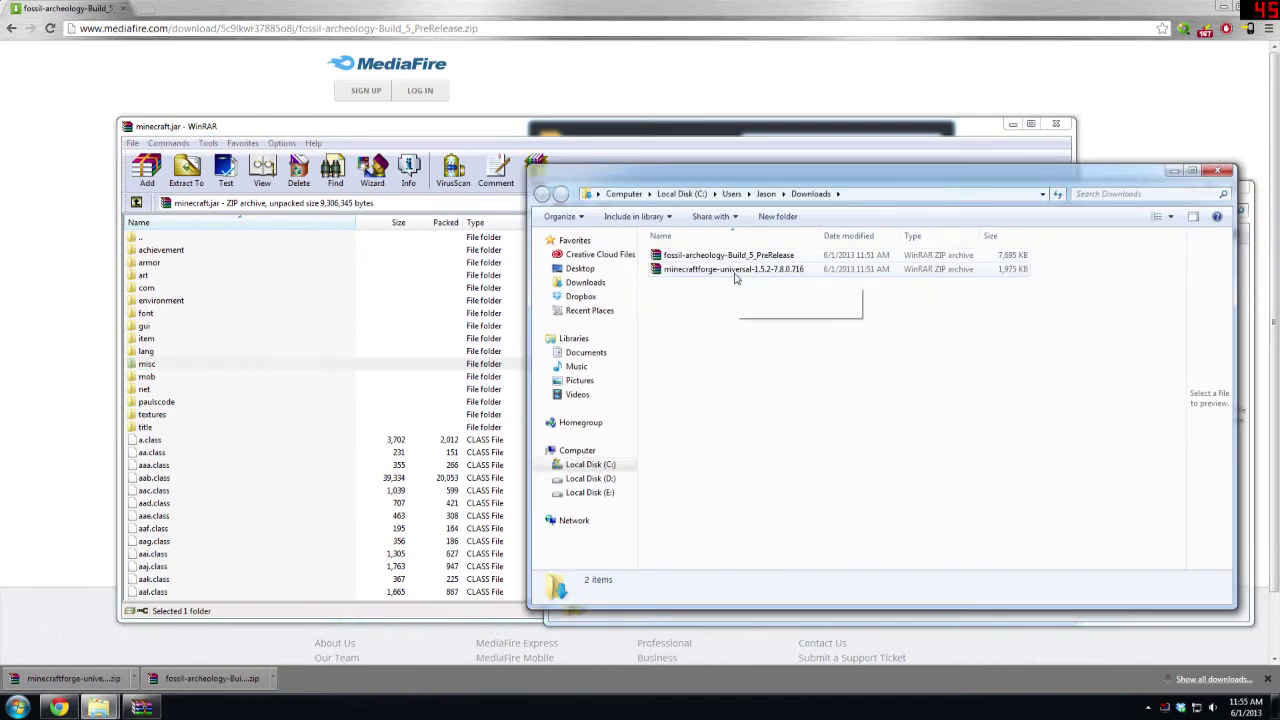
left_click(735, 276)
double_click(735, 276)
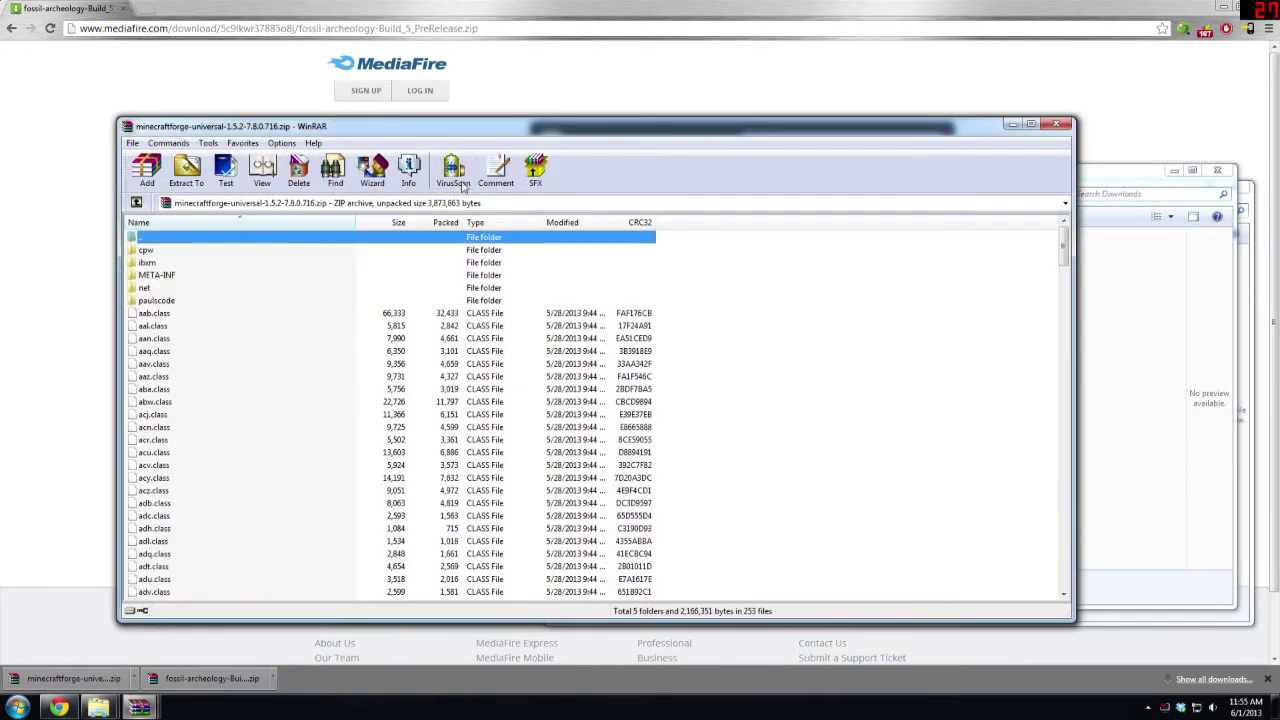
left_click_drag(438, 140, 750, 152)
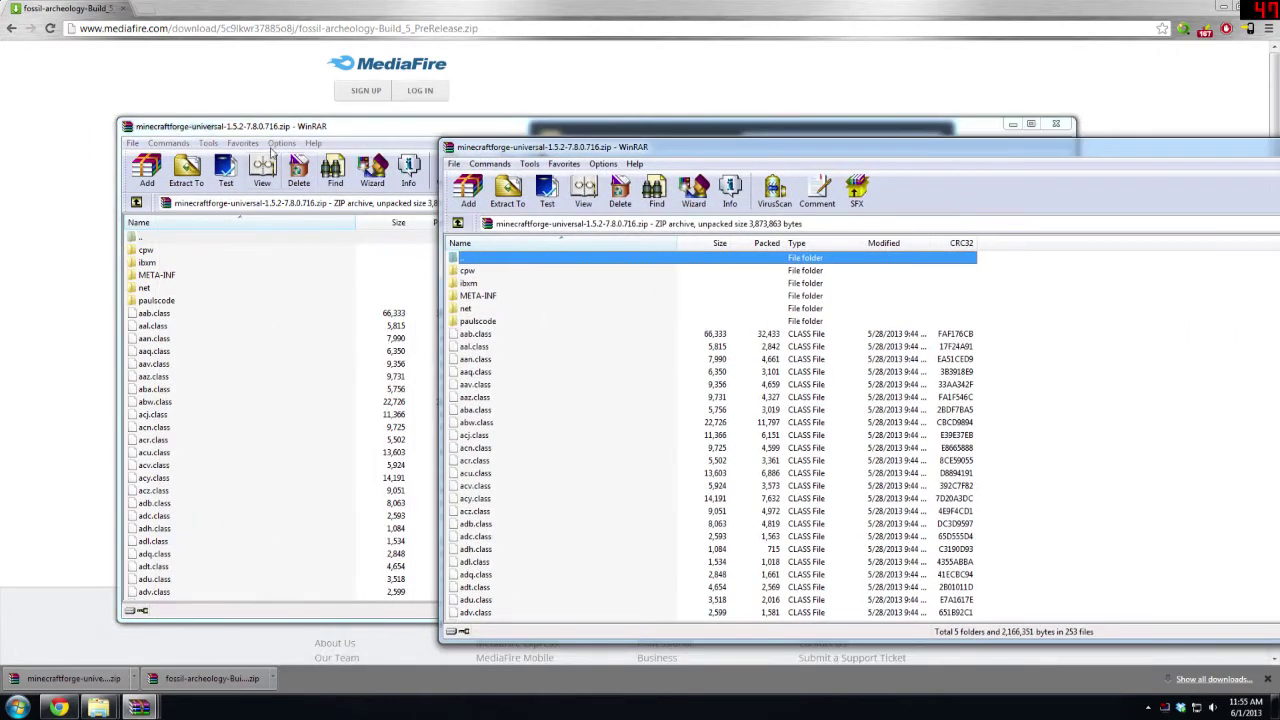
left_click(300, 133)
Step: Add all files from the Forge archive to minecraft.jar with Add and replace files, and close the minecraft.jar window
left_click(688, 363)
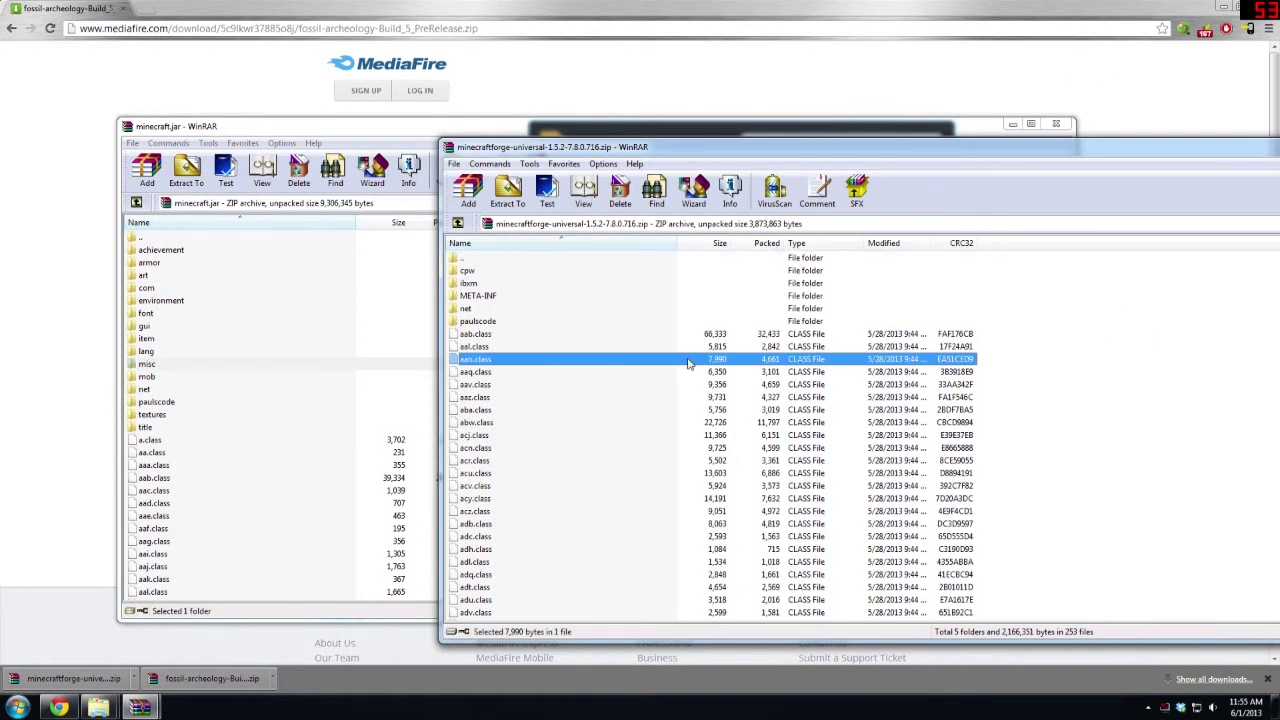
key("ctrl+a")
left_click_drag(714, 418, 314, 527)
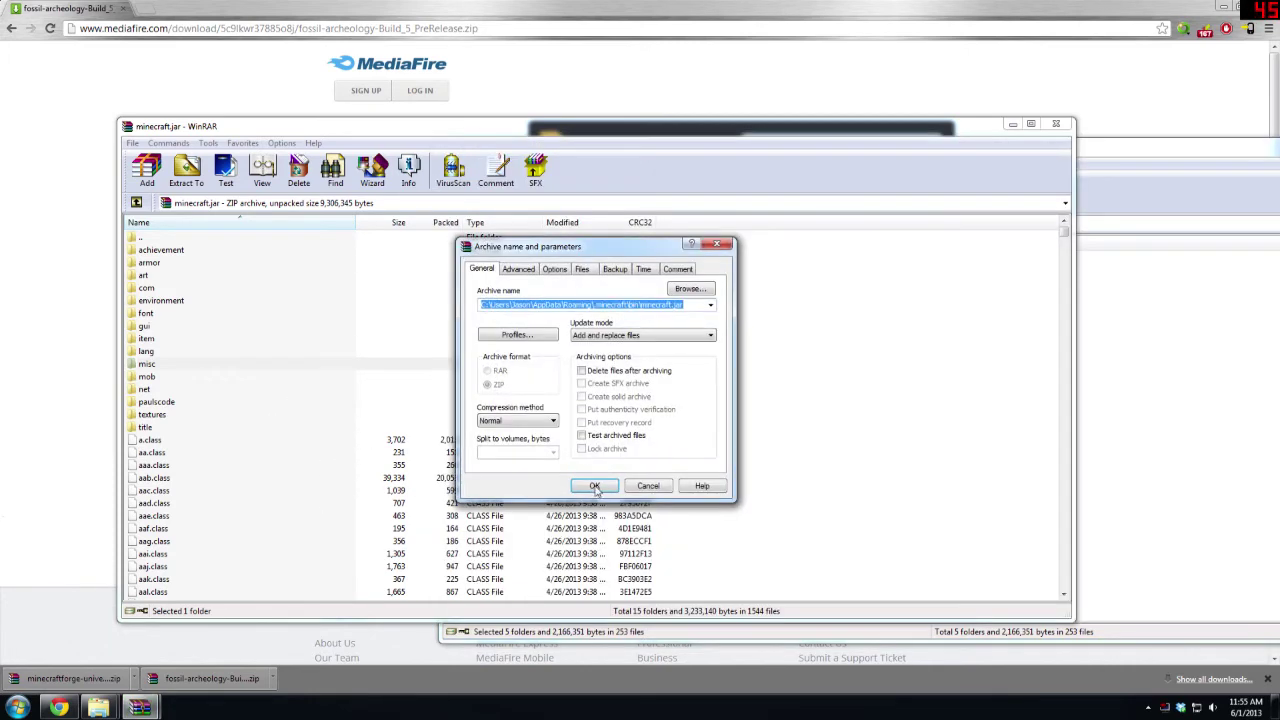
left_click(595, 487)
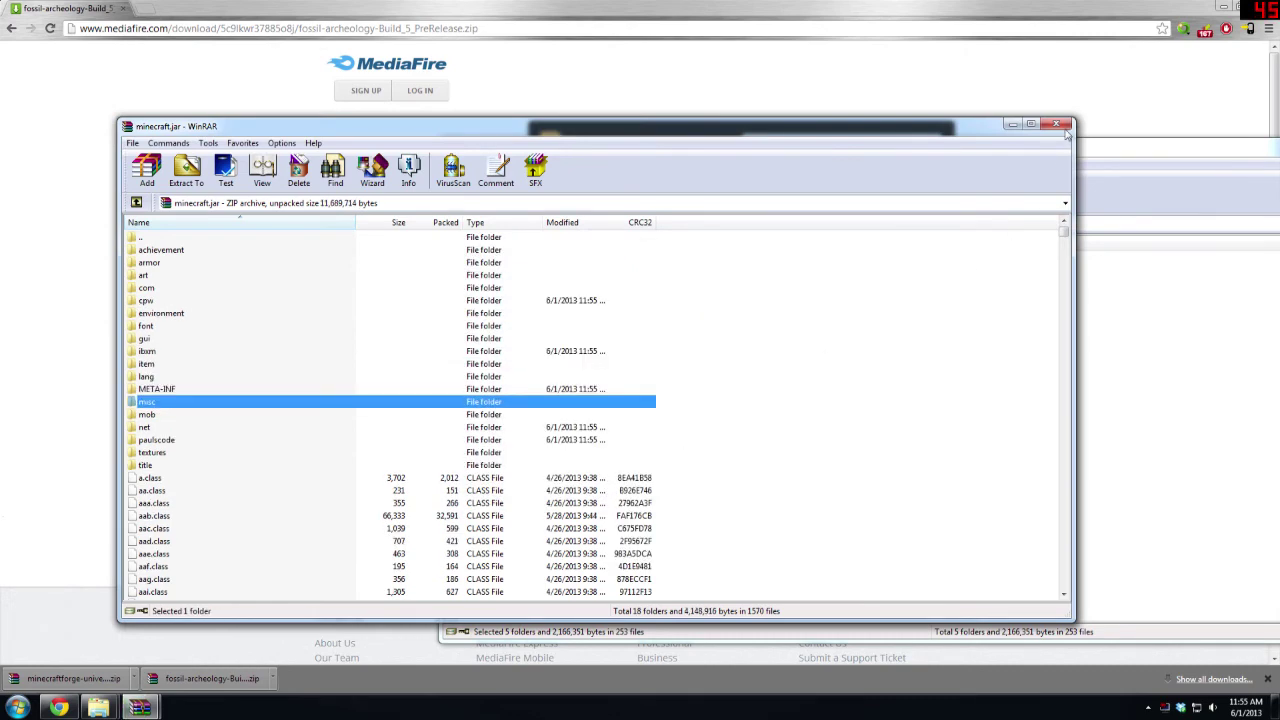
left_click(1066, 130)
left_click_drag(1069, 135, 962, 165)
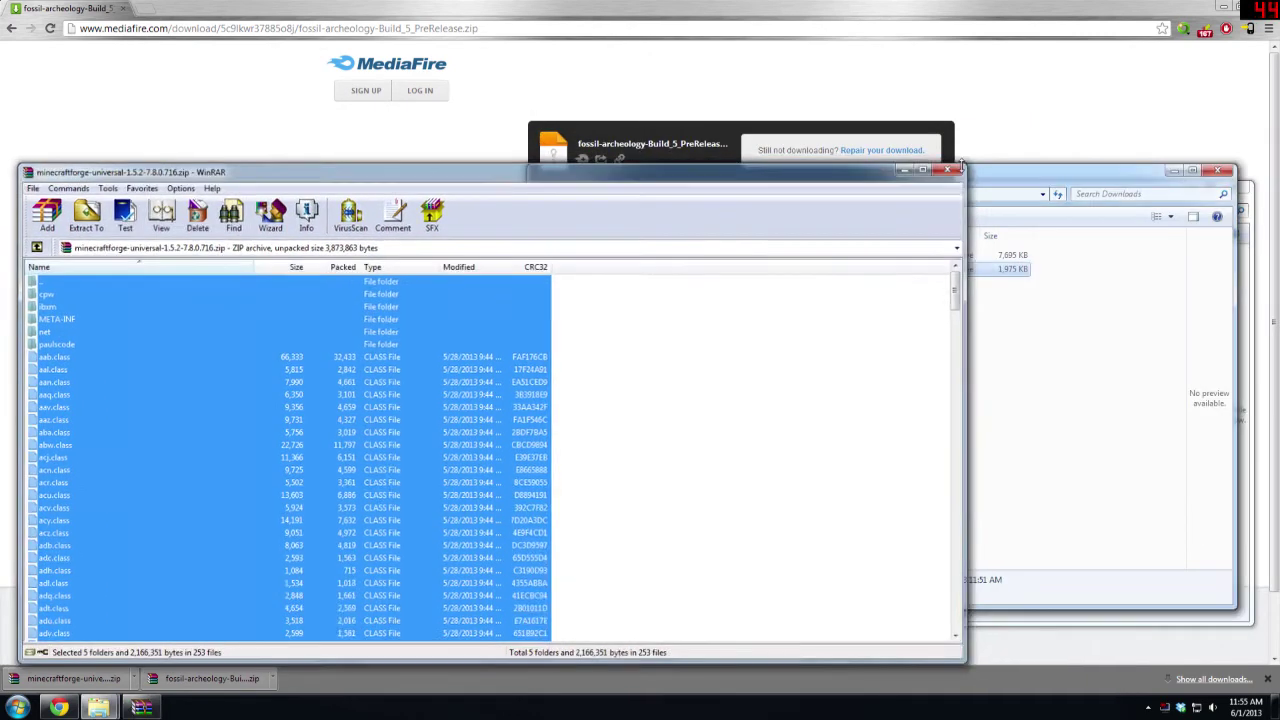
Step: Close the Forge archive and arrange the Downloads folder window beside the .minecraft bin folder window
left_click(948, 169)
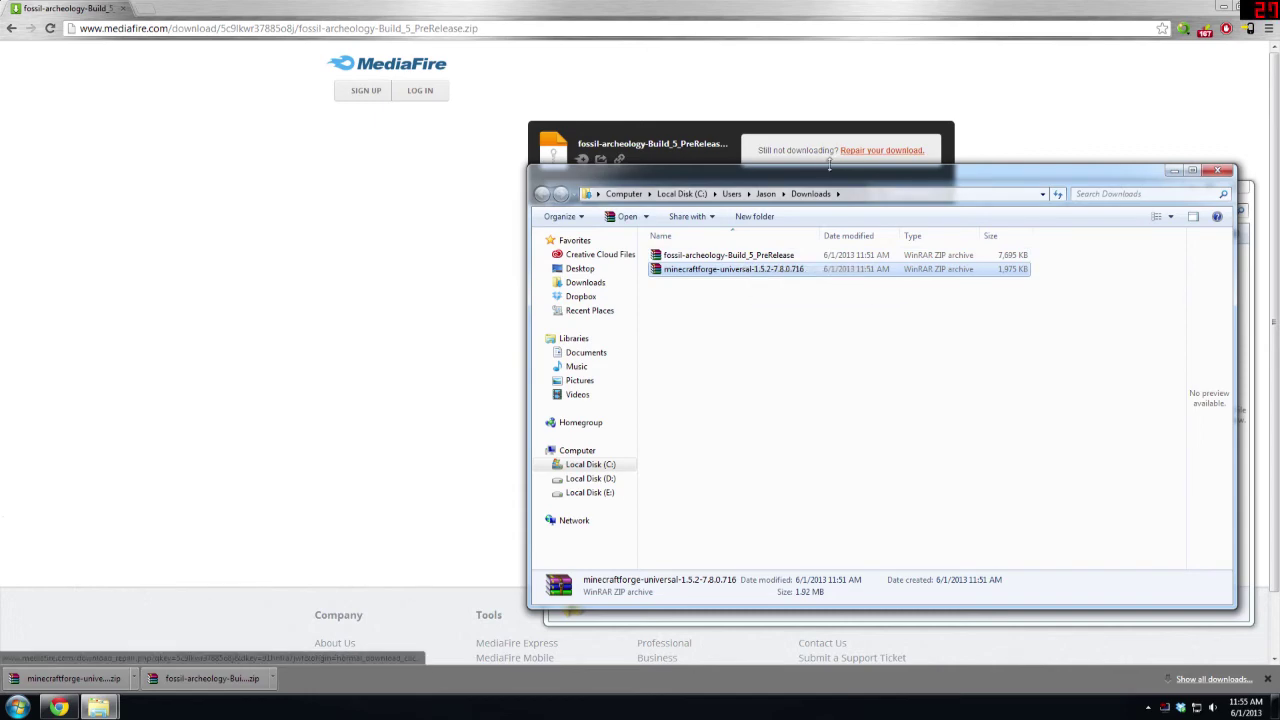
left_click_drag(780, 172, 277, 215)
left_click(928, 197)
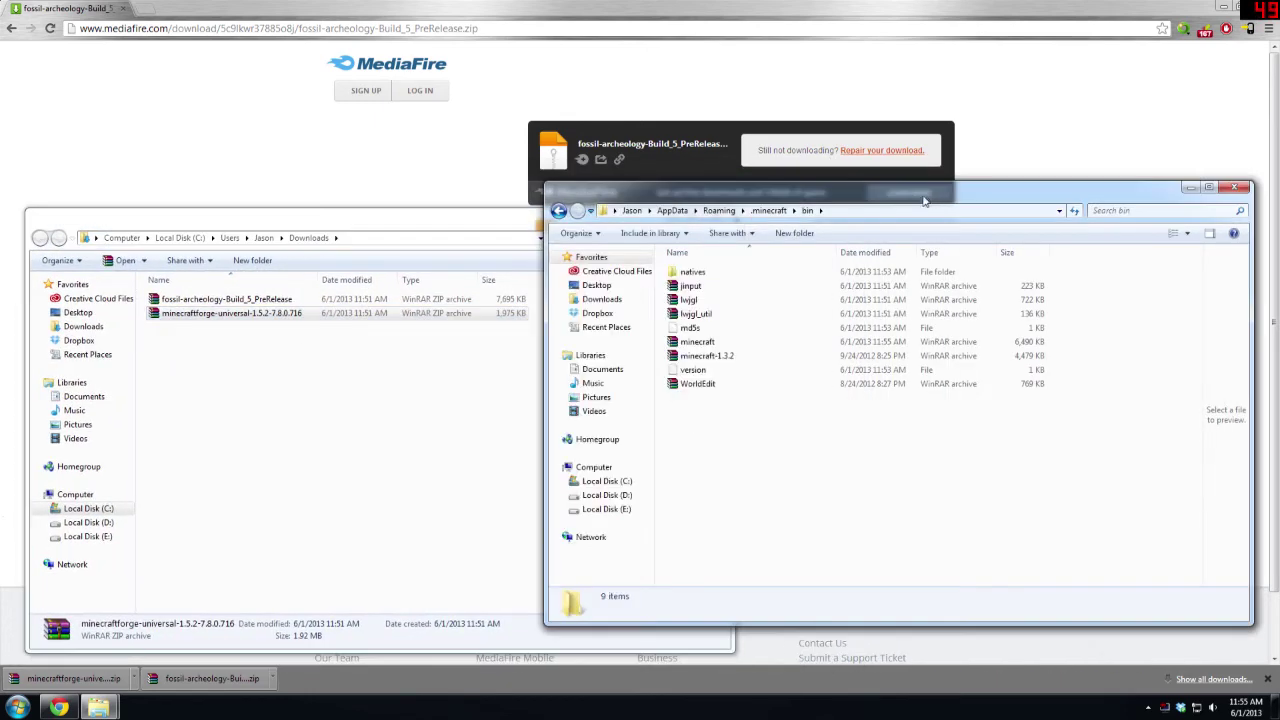
Step: Go to the coremods folder inside .minecraft and delete CodeChickenCore 0.6.6.2 from it
key("BackSpace")
double_click(764, 305)
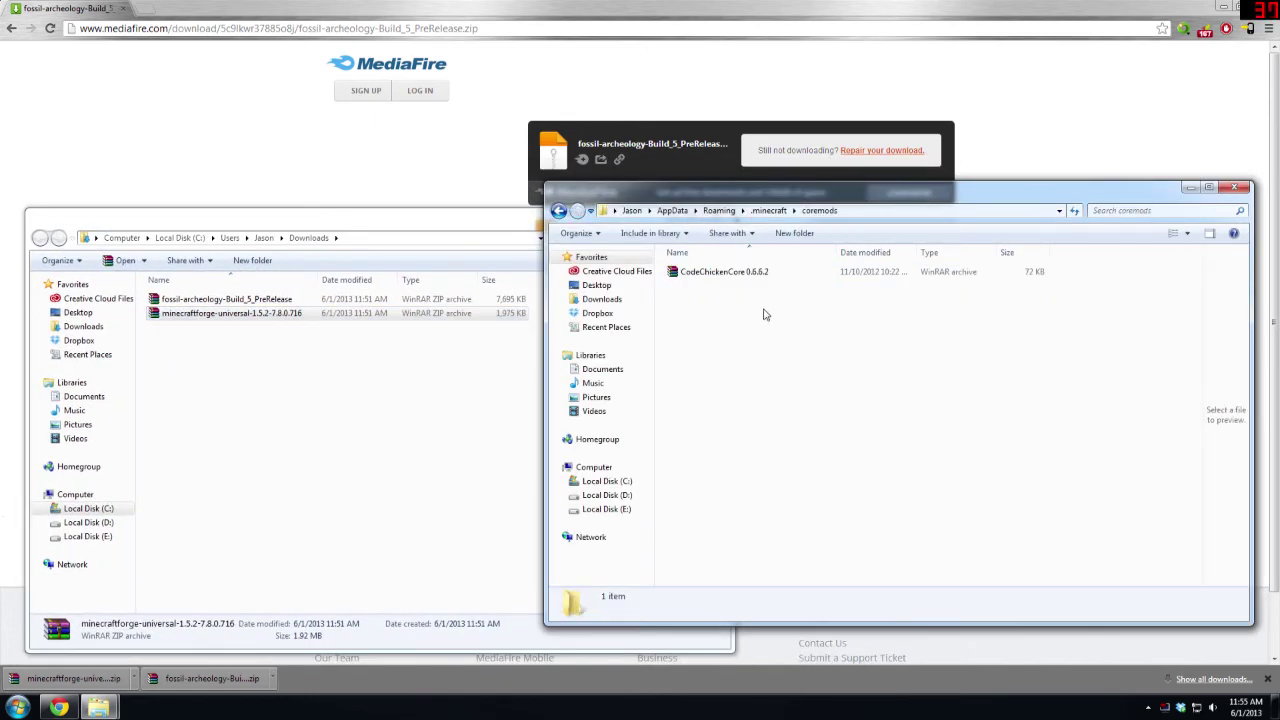
key("ctrl+a")
key("Delete")
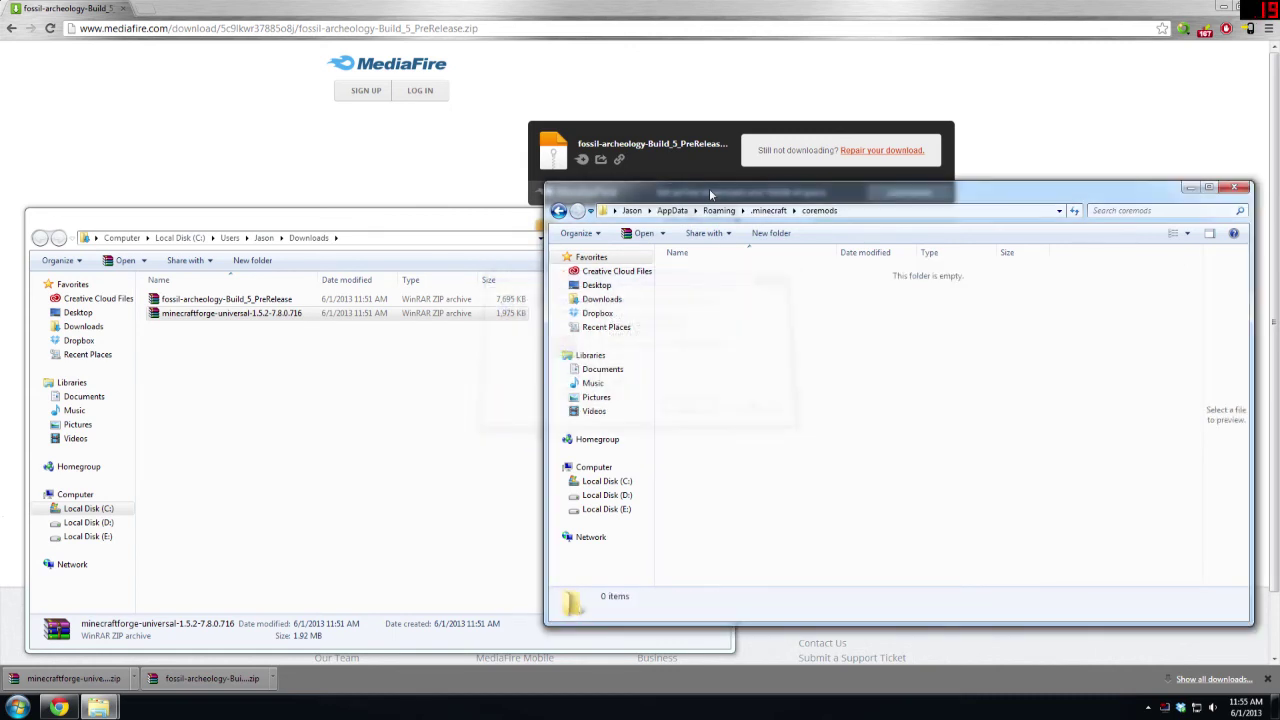
Step: Open the mods folder inside .minecraft and move fossil-archeology-Build_5_PreRelease into it from the Downloads folder
key("BackSpace")
double_click(716, 349)
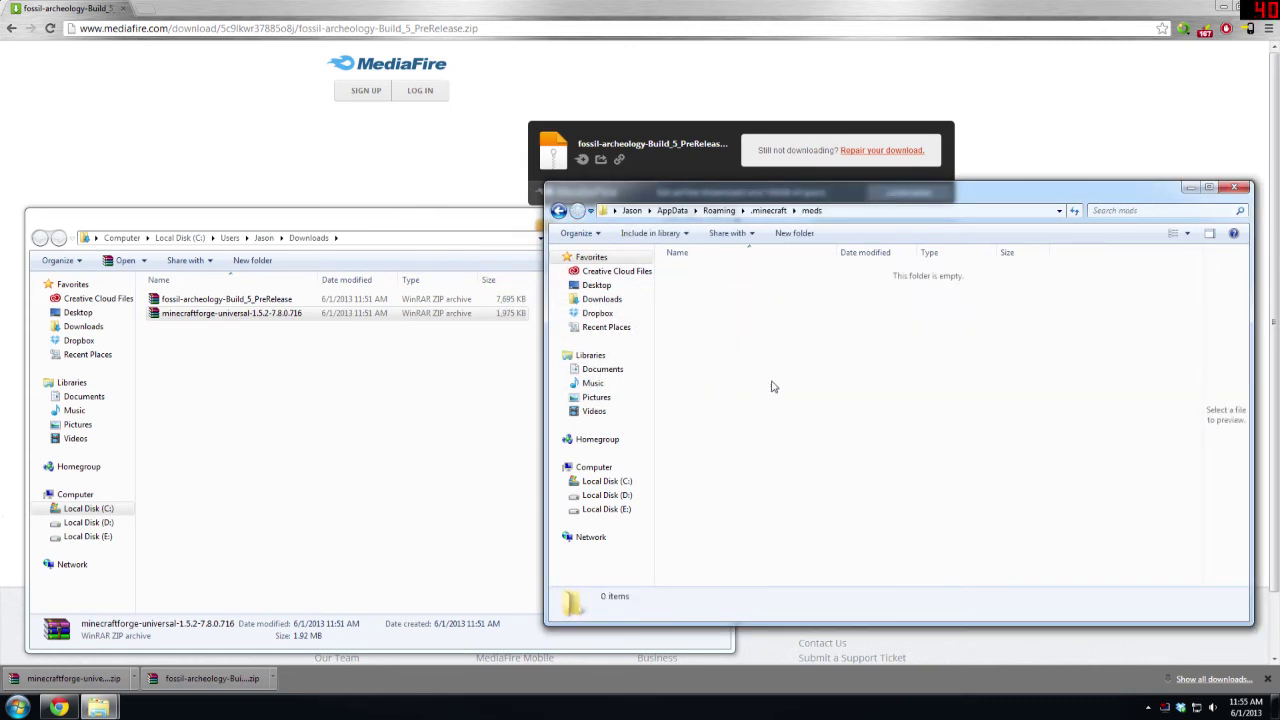
left_click(195, 300)
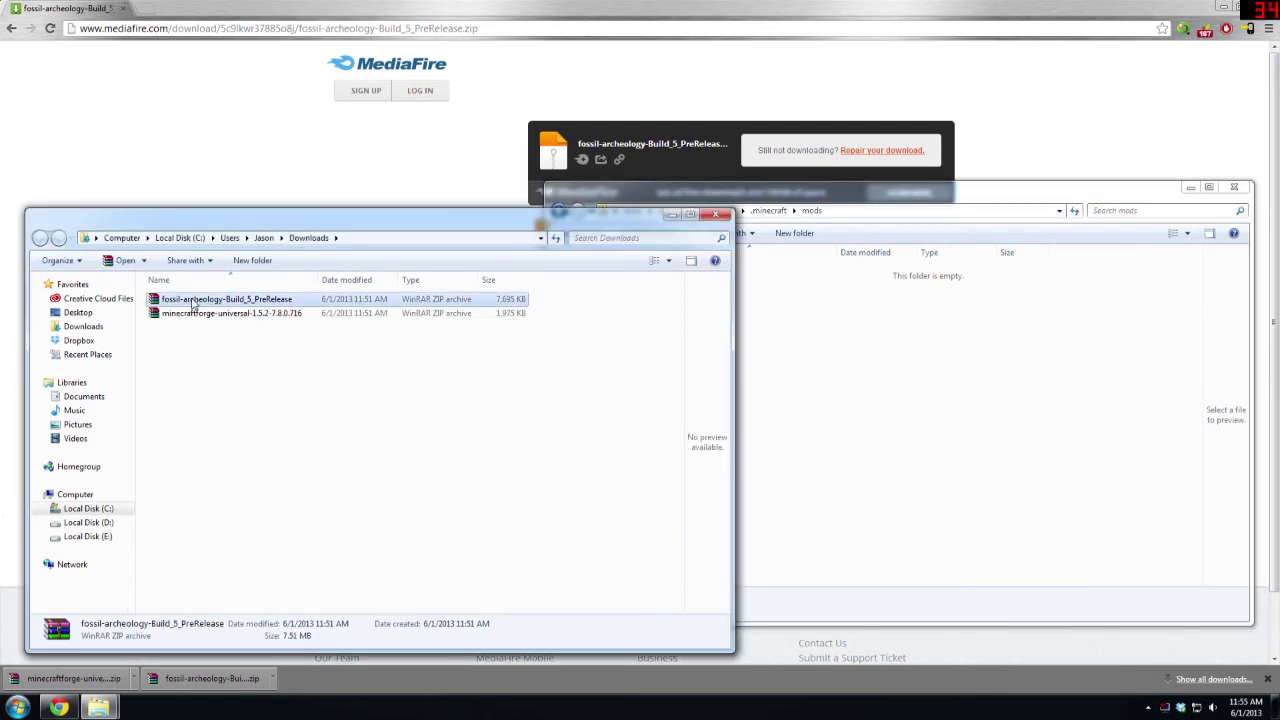
left_click_drag(195, 302, 1021, 353)
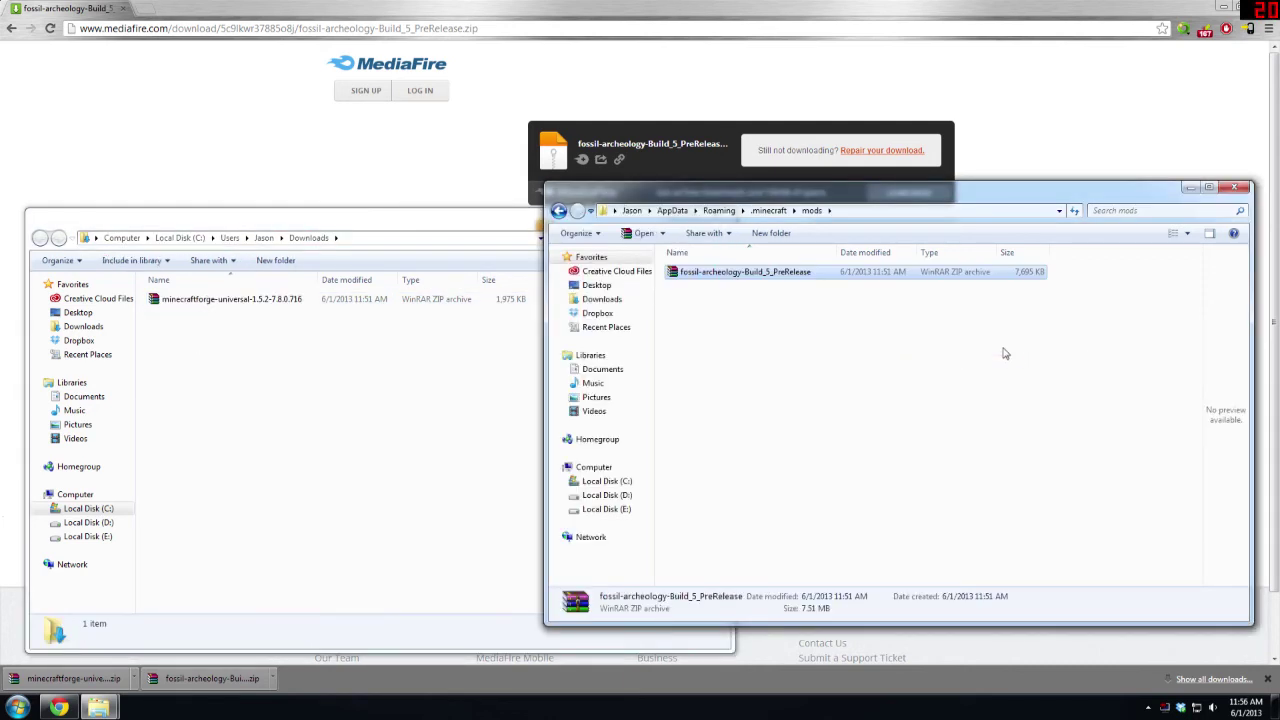
left_click(800, 338)
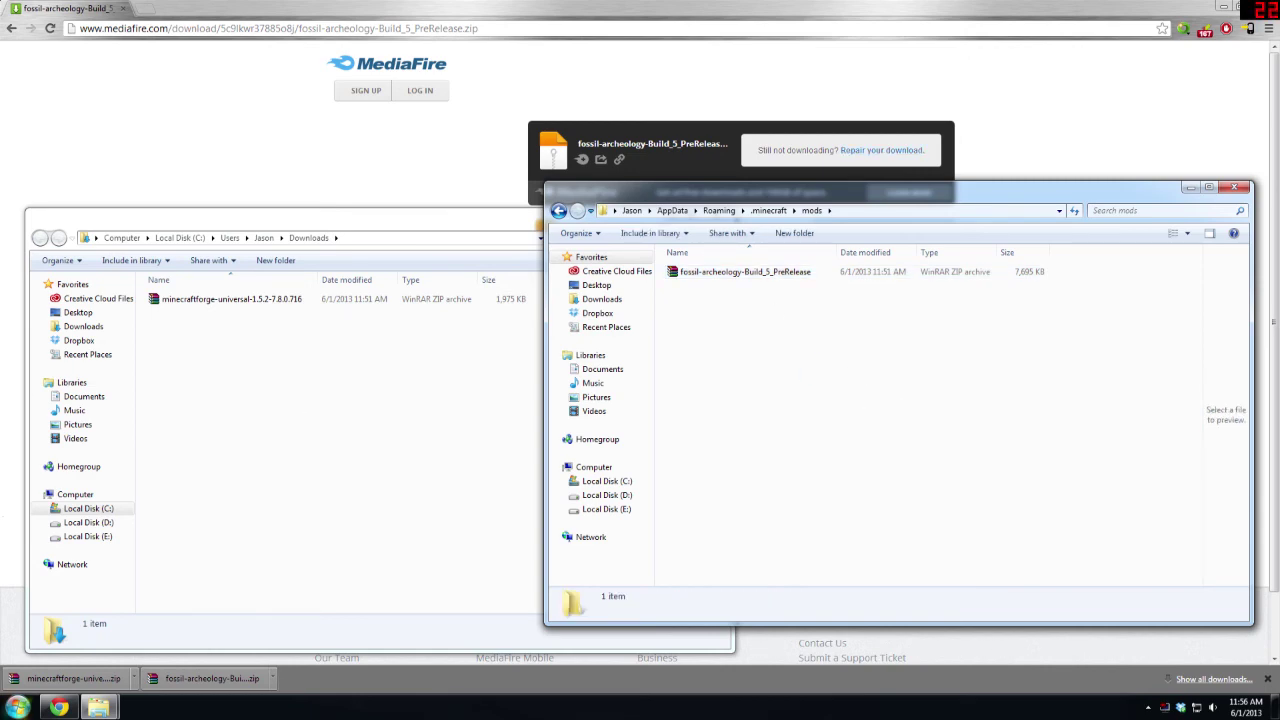
Step: Launch Minecraft and start the game through to its main menu
left_click(17, 707)
left_click(128, 245)
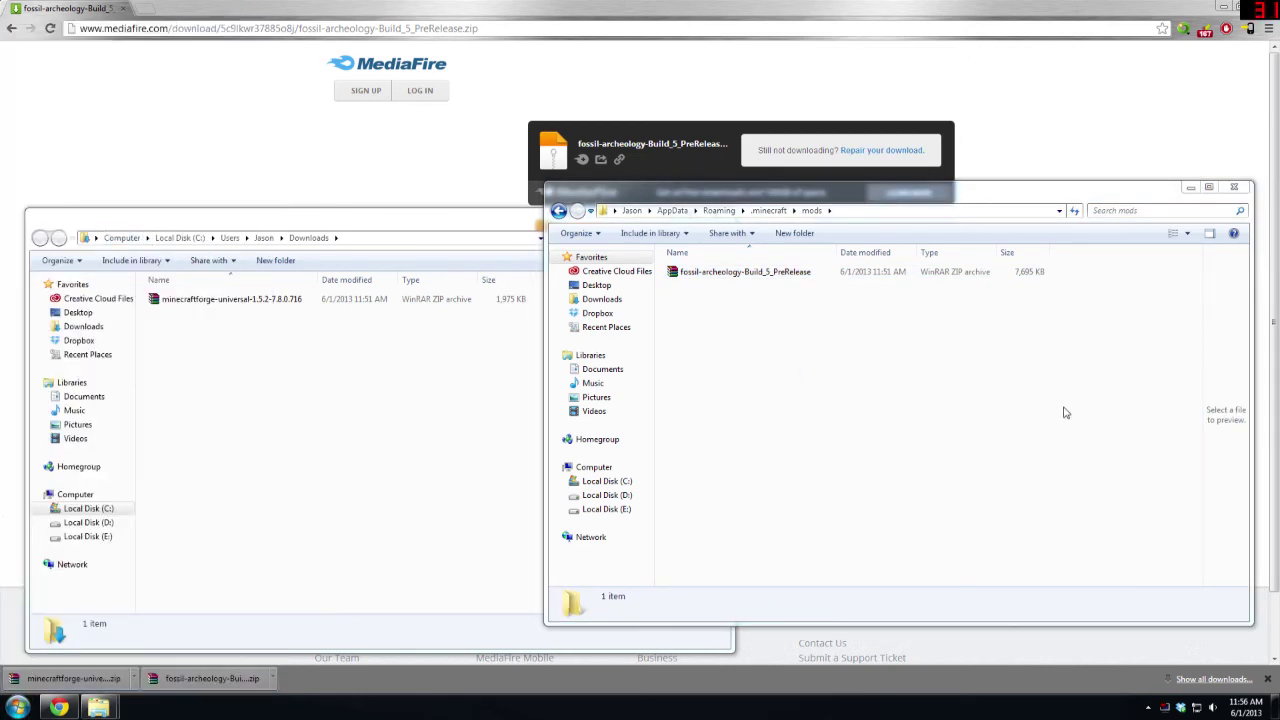
left_click(906, 487)
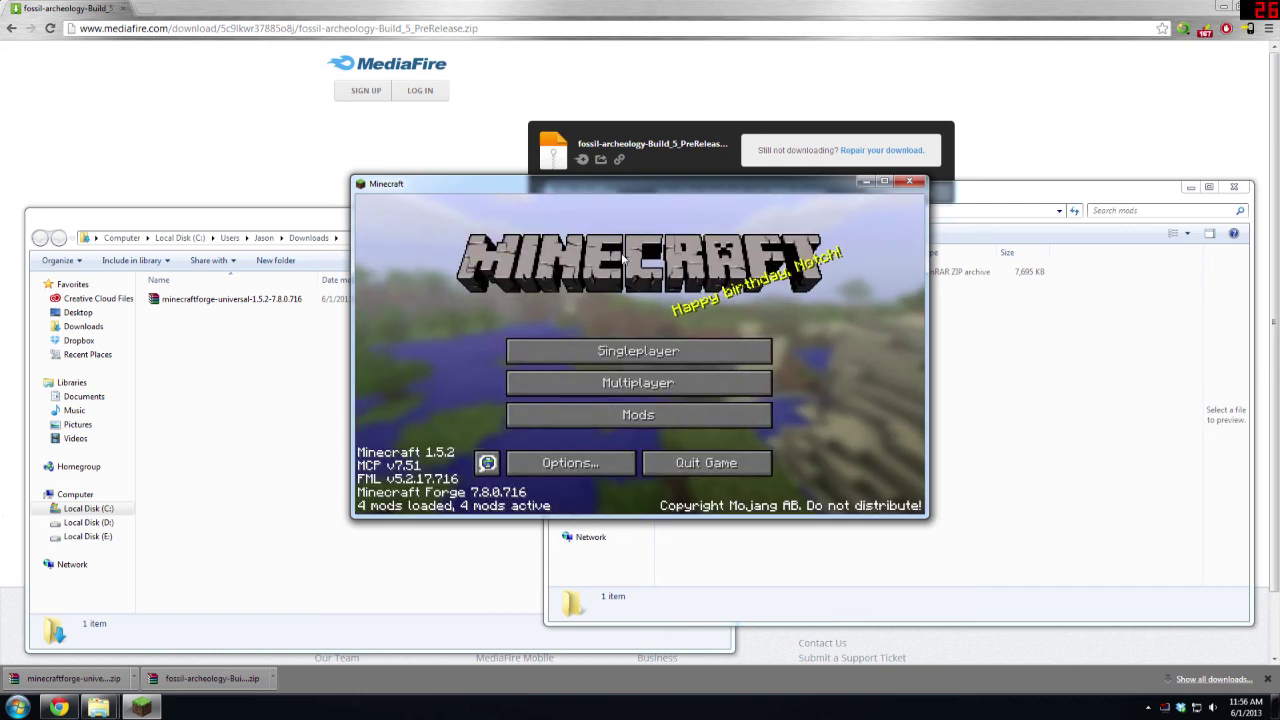
Step: Check the details of the Fossil/Archeology entry in Minecraft's mod list and return to the main menu
left_click(630, 420)
left_click(430, 272)
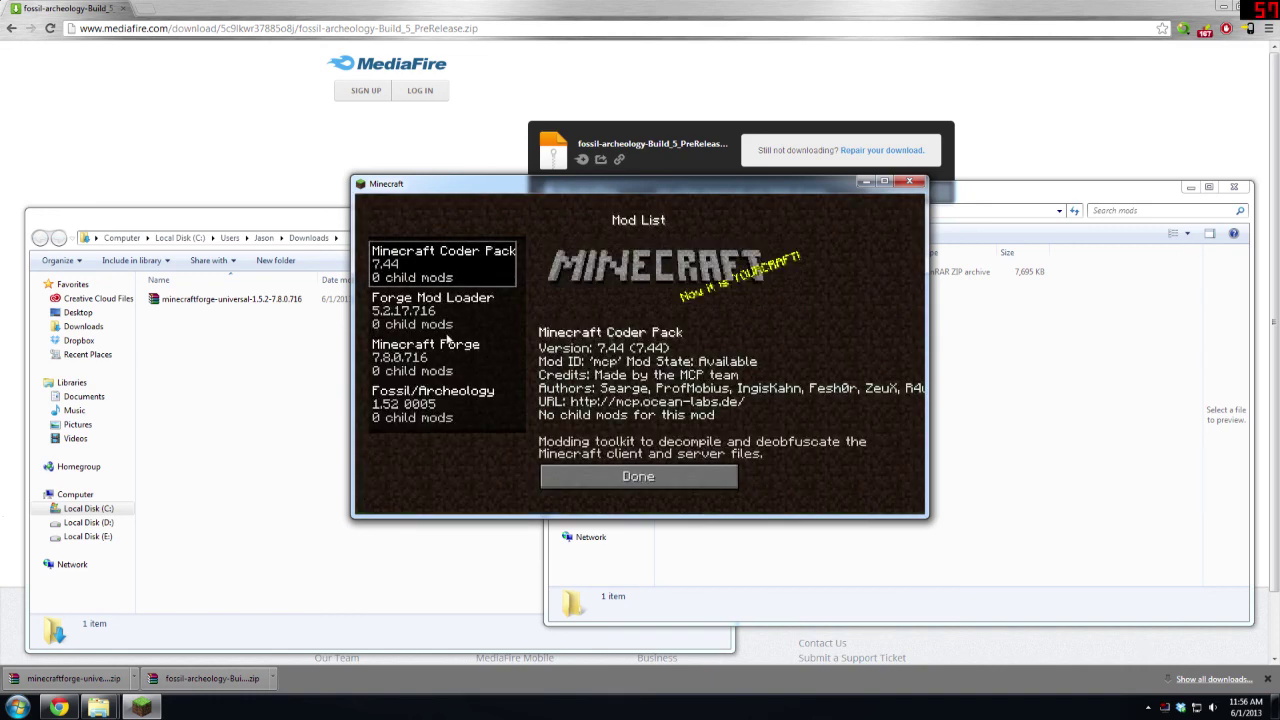
left_click(441, 410)
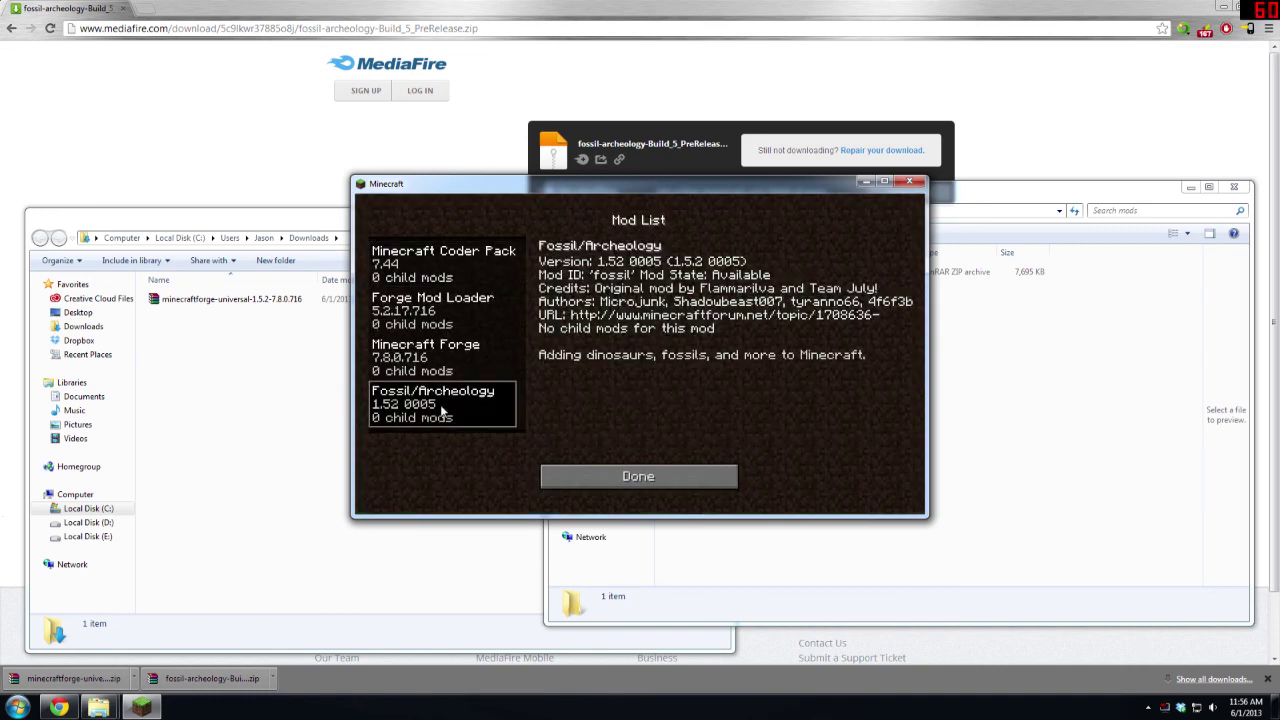
left_click(657, 478)
Step: Open the singleplayer world selection
left_click(656, 358)
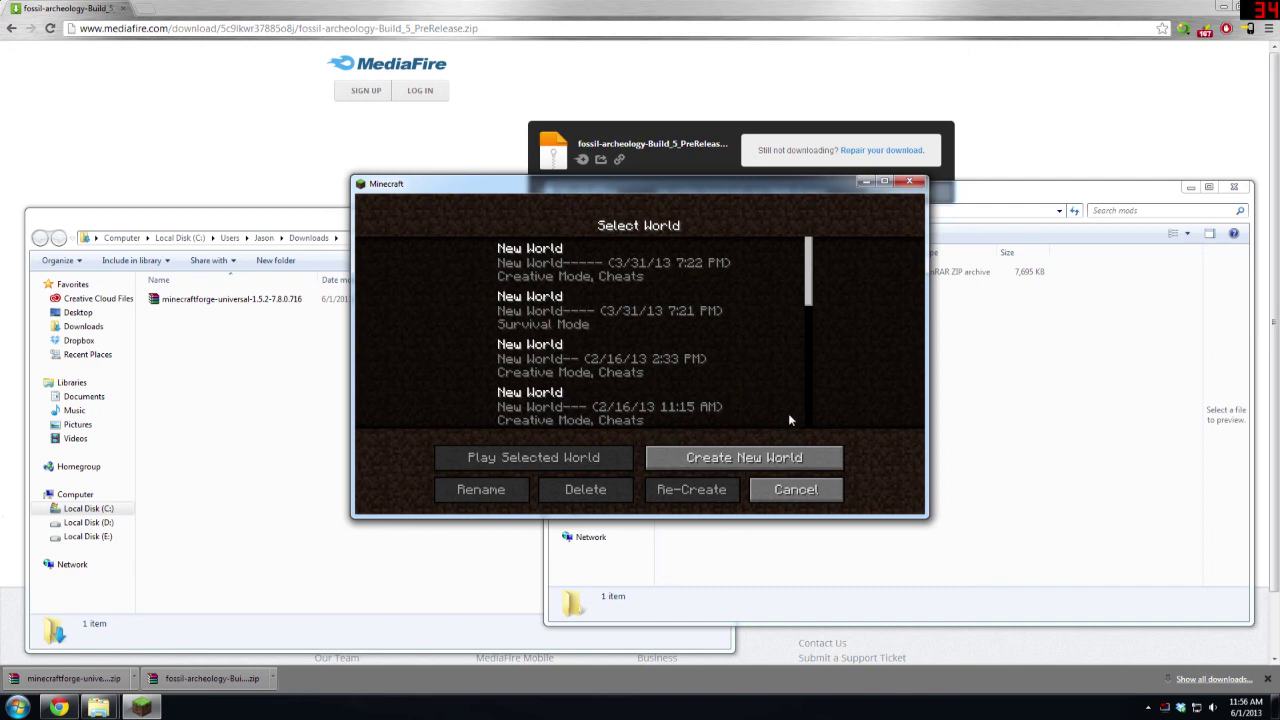